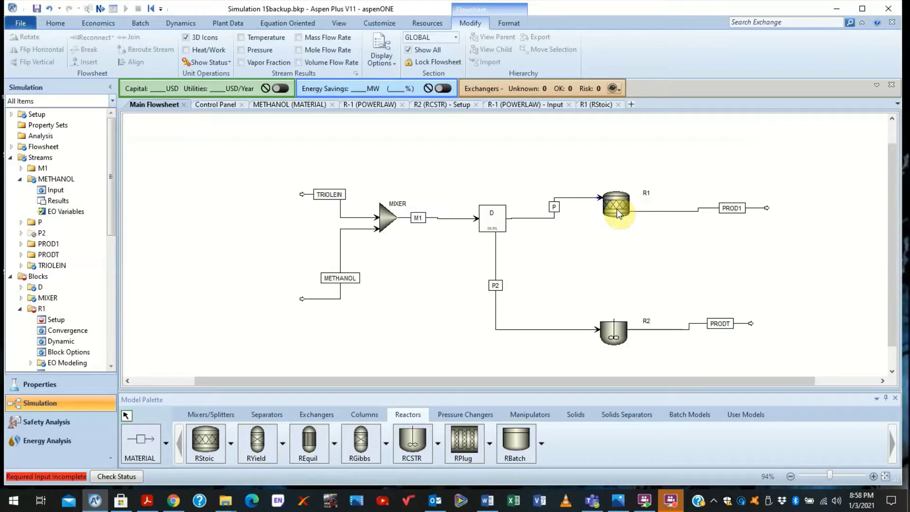
Open R1's RStoic specifications, then bring the biodiesel kinetics paper in Acrobat to the front.
double_click(617, 212)
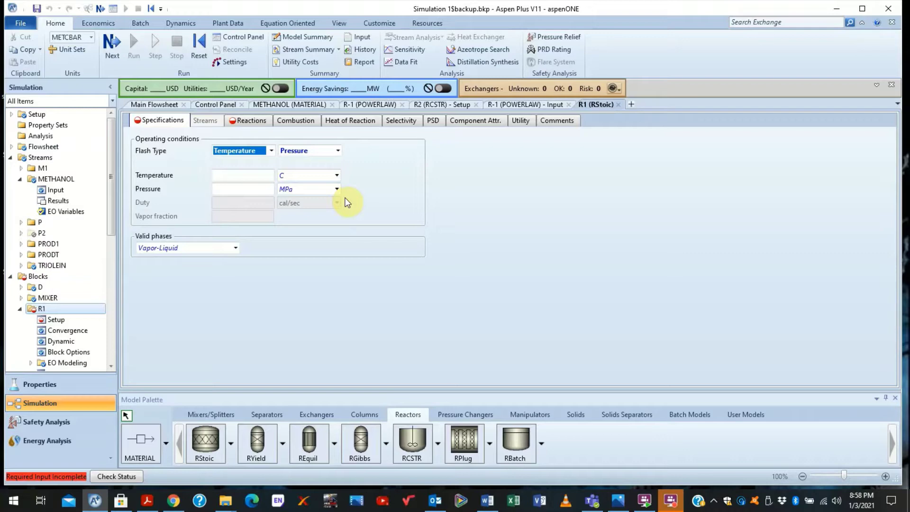
left_click(145, 506)
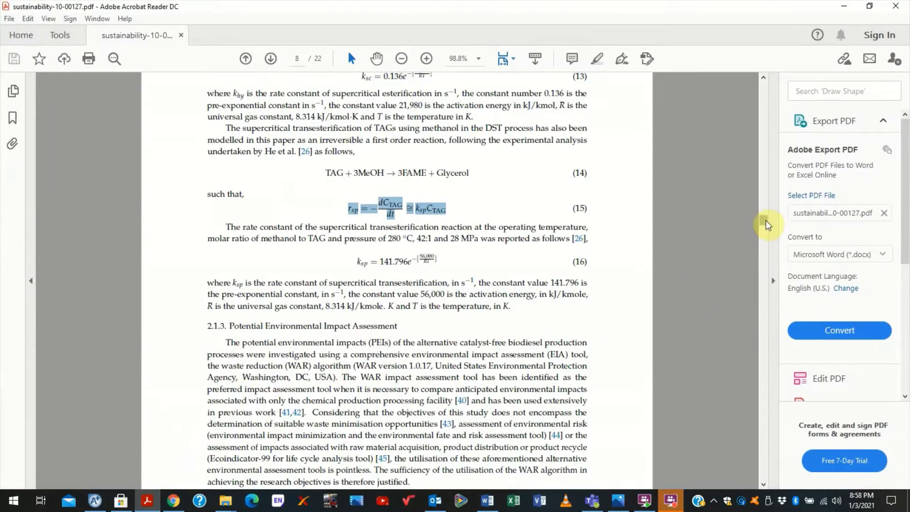
Scroll the paper to page 1 and back, then select 'and pressure of 280 °C, 42:1 and 28 MPa'.
left_click_drag(767, 224, 763, 88)
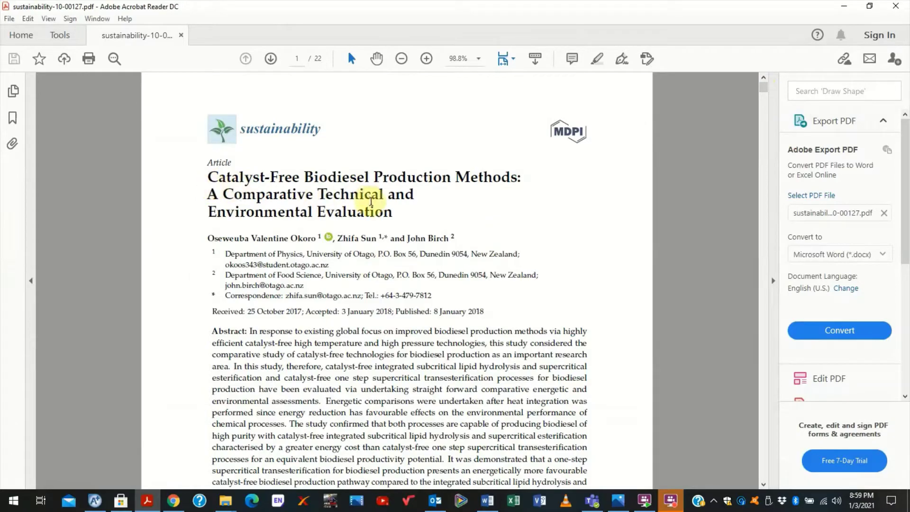
left_click_drag(762, 92, 773, 220)
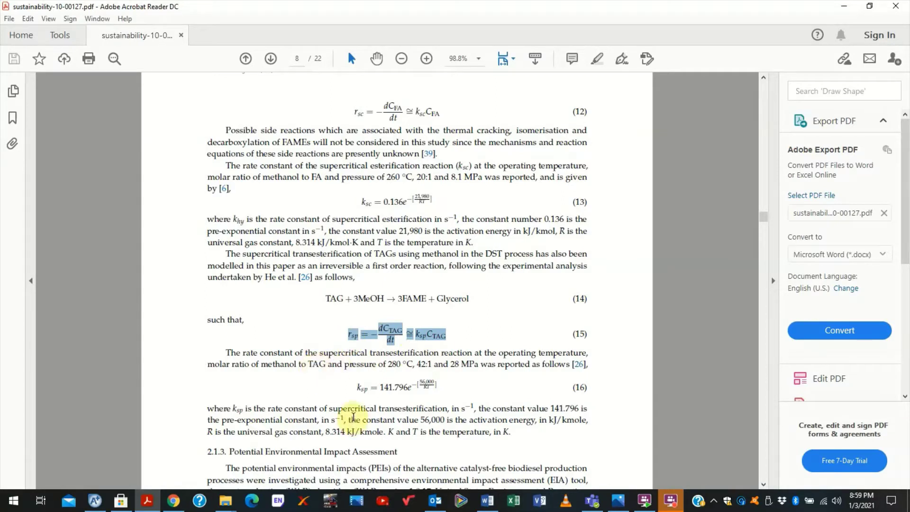
left_click_drag(334, 369, 471, 367)
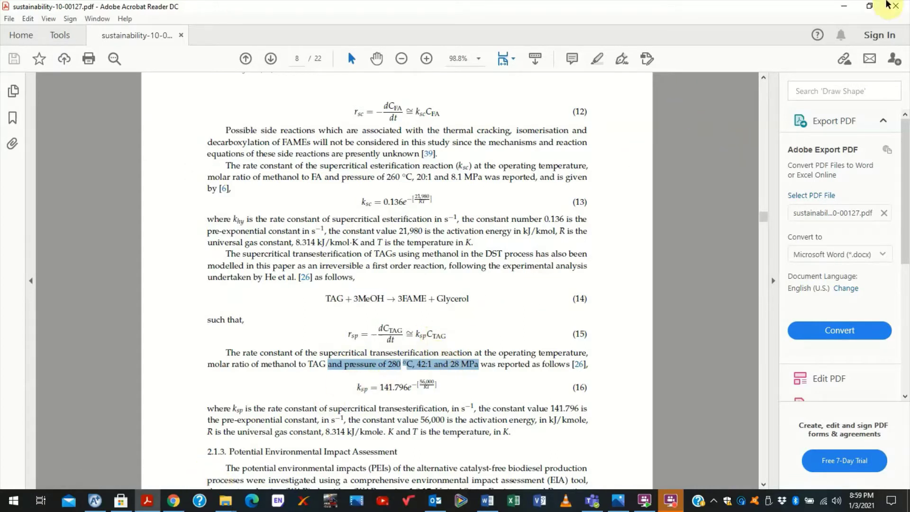
Back in Aspen Plus, set R1's temperature to 280 C and pressure to 28 MPa.
left_click(844, 6)
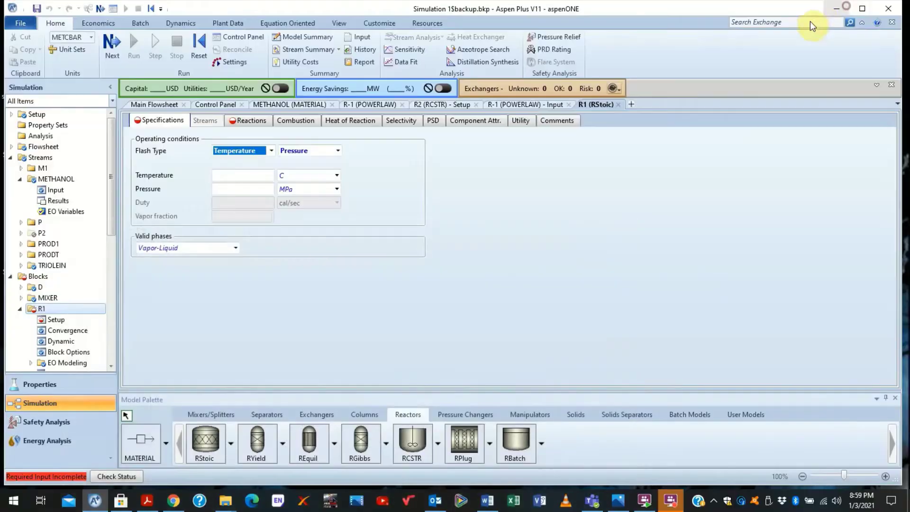
left_click(241, 174)
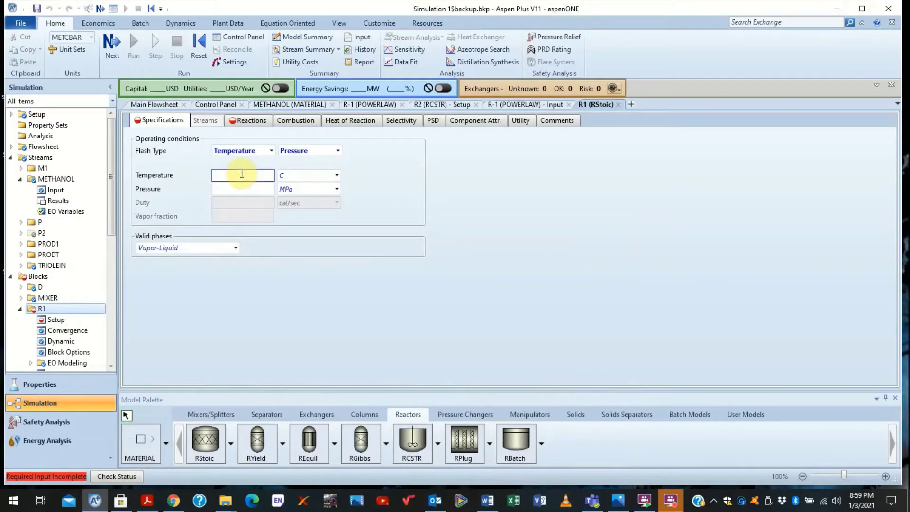
type("280")
left_click(262, 189)
type("28")
left_click(491, 171)
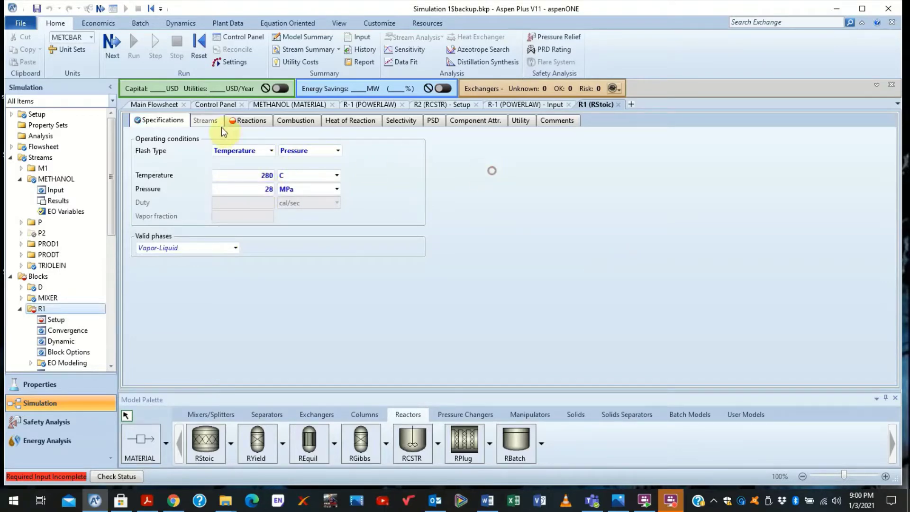
left_click(248, 122)
Add a new R1 reaction with reactants TRIOLEIN and METHANOL, products METHY-01 and GLYCEROL.
left_click(193, 176)
left_click(350, 201)
left_click(350, 201)
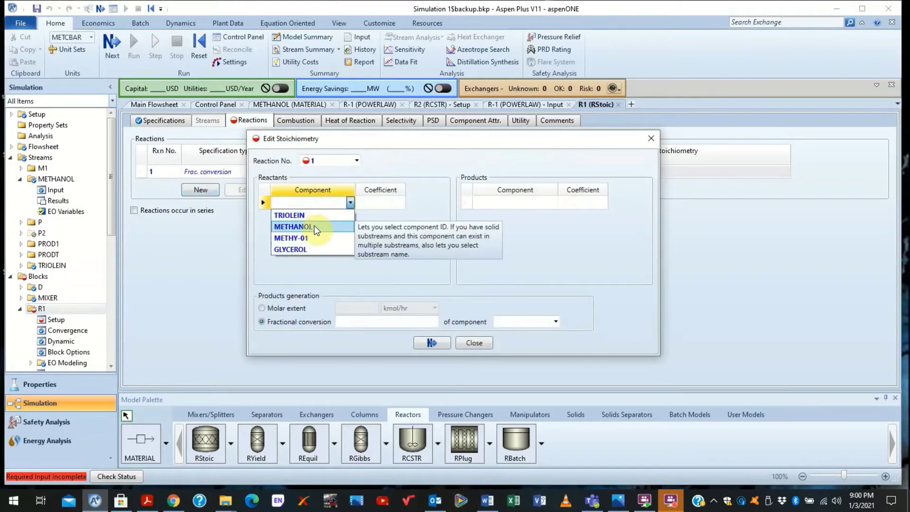
left_click(312, 215)
left_click(350, 216)
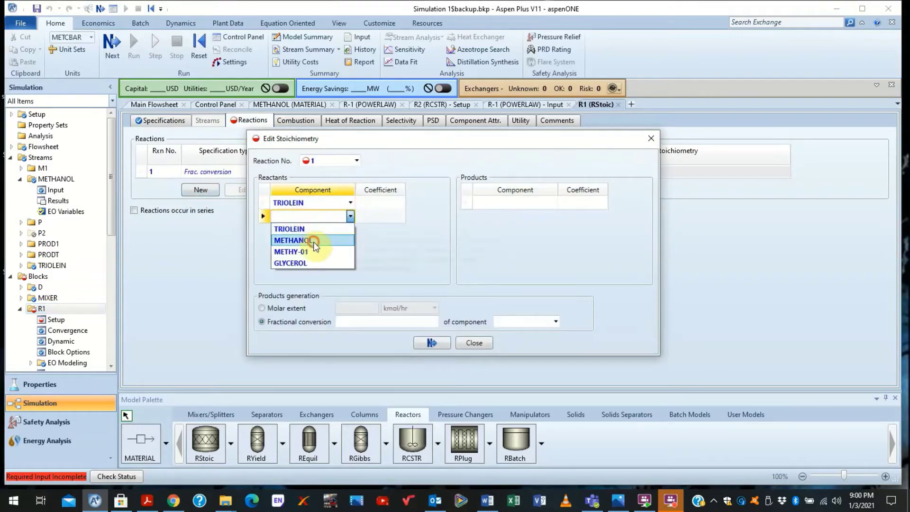
left_click(314, 240)
left_click(553, 202)
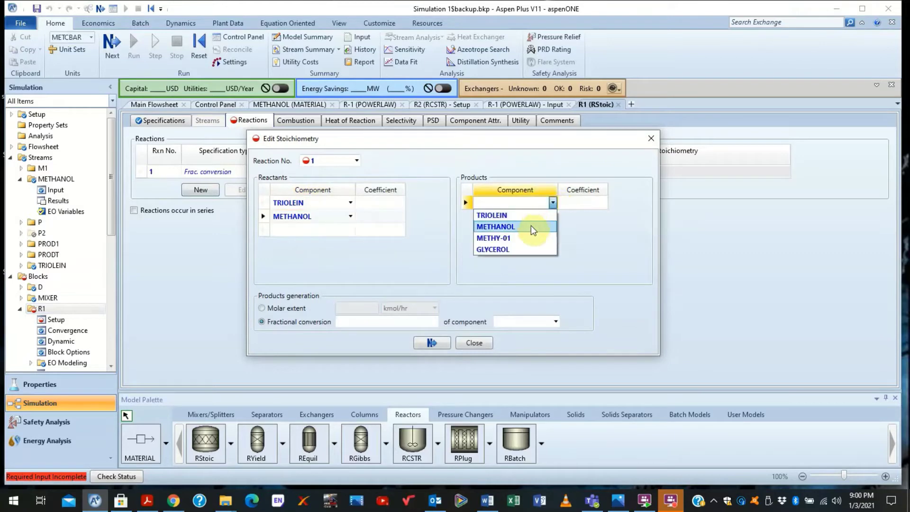
left_click(525, 241)
left_click(552, 216)
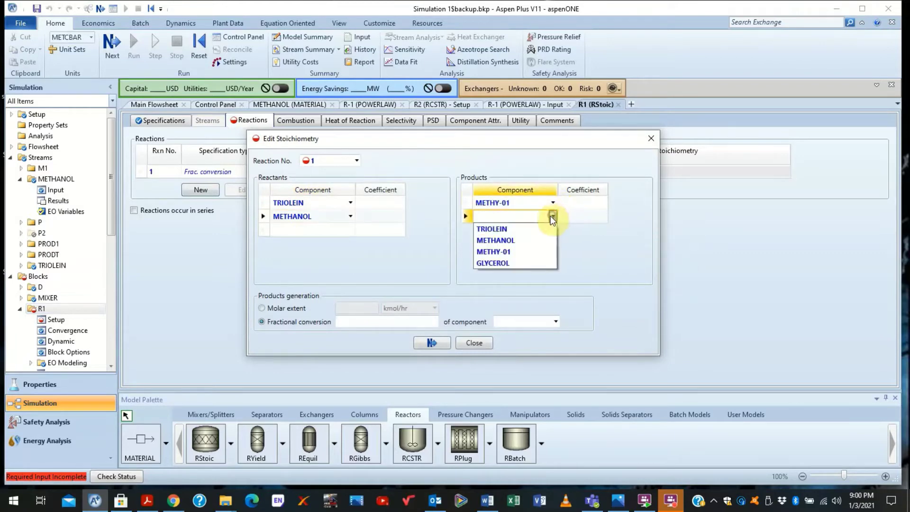
left_click(518, 265)
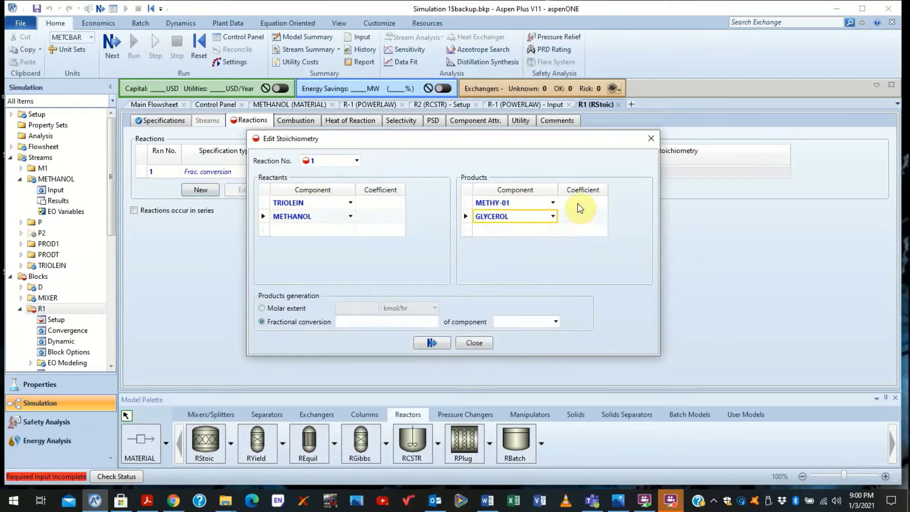
Set coefficients TRIOLEIN -1, METHANOL -3, METHY-01 3 and GLYCEROL 1.
left_click(372, 203)
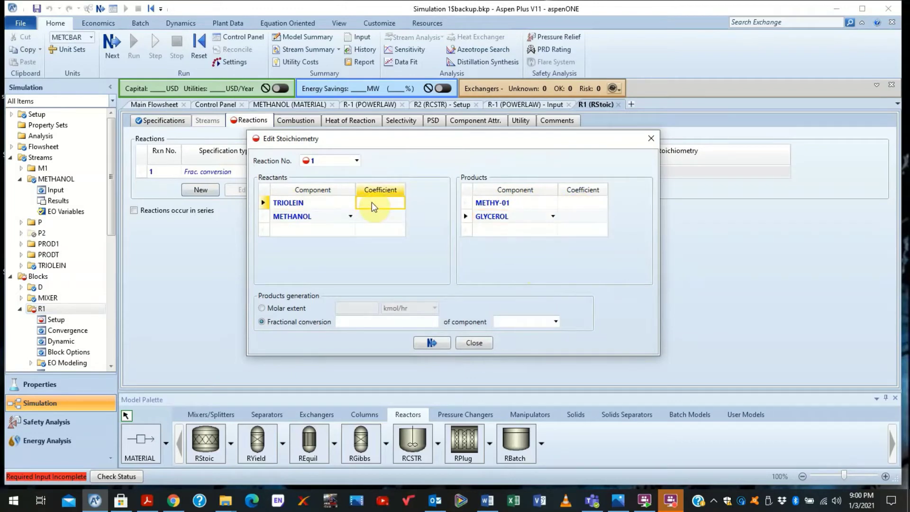
type("-1")
left_click(380, 218)
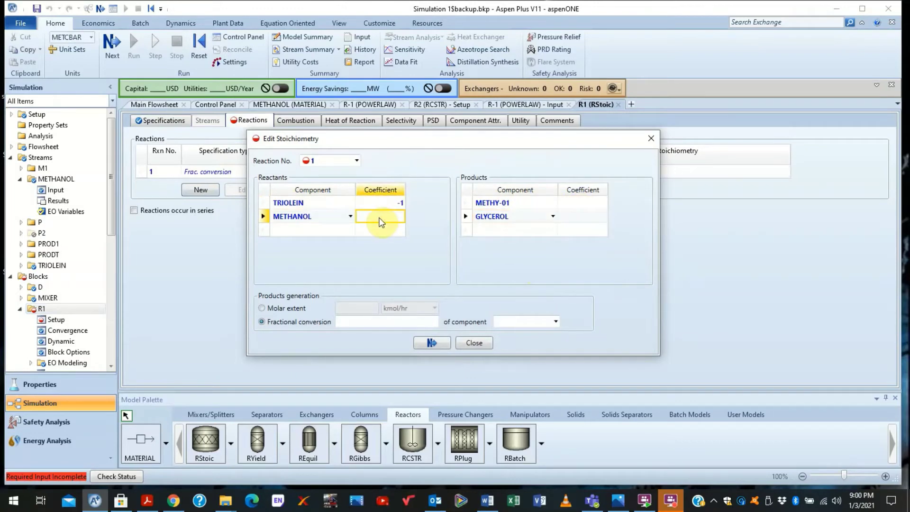
type("3")
left_click(572, 203)
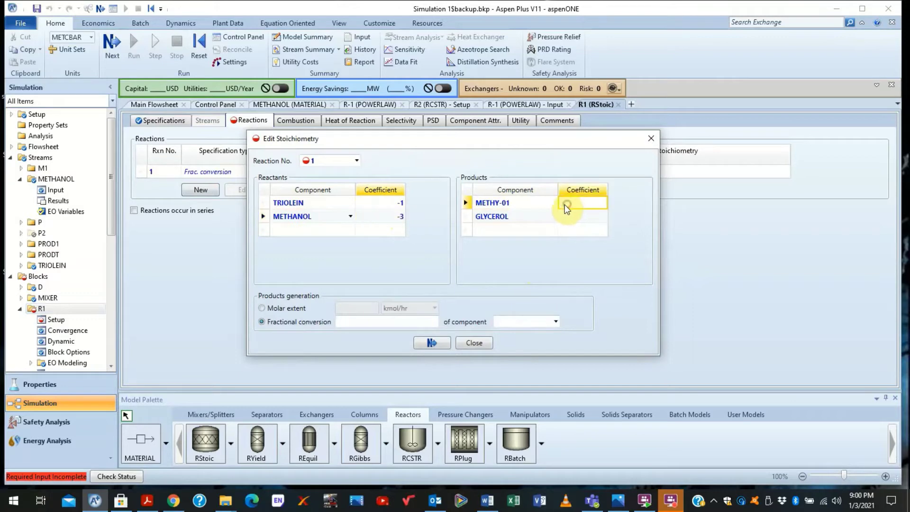
type("3")
left_click(591, 220)
type("1")
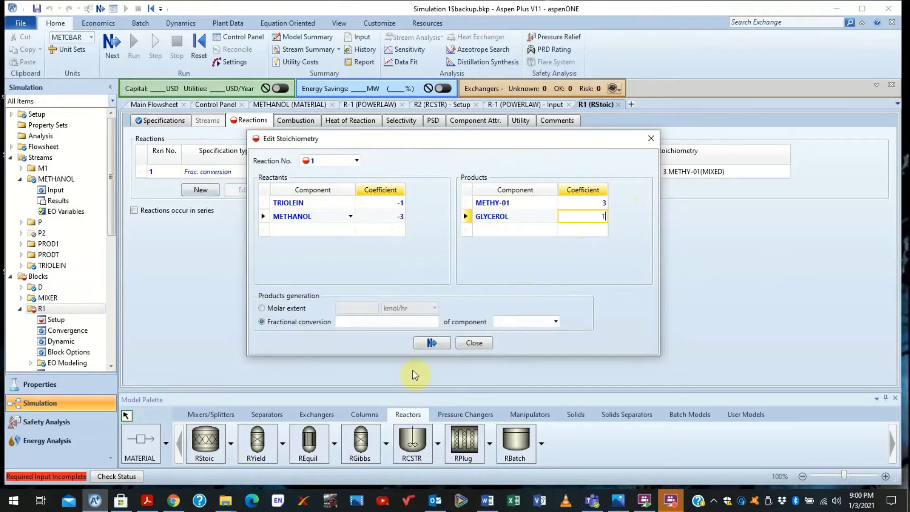
Set fractional conversion to 0.9 based on TRIOLEIN.
left_click(395, 323)
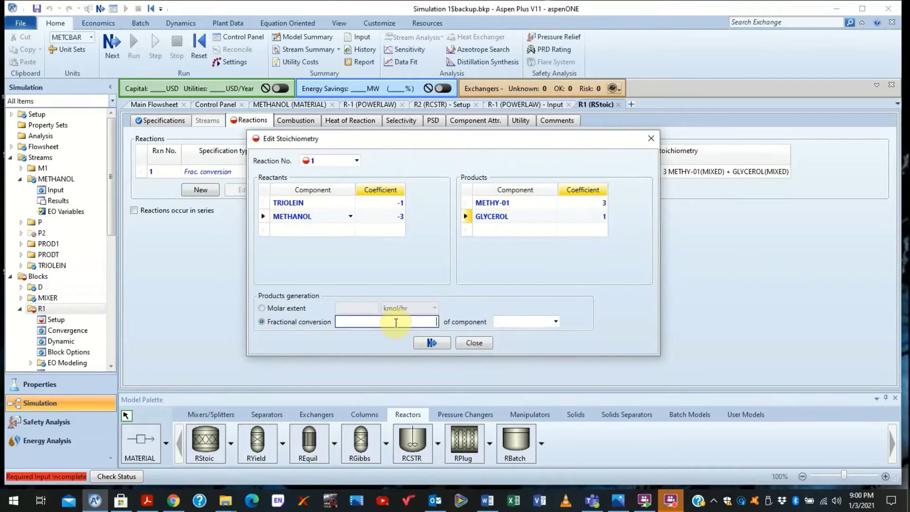
type("0.9")
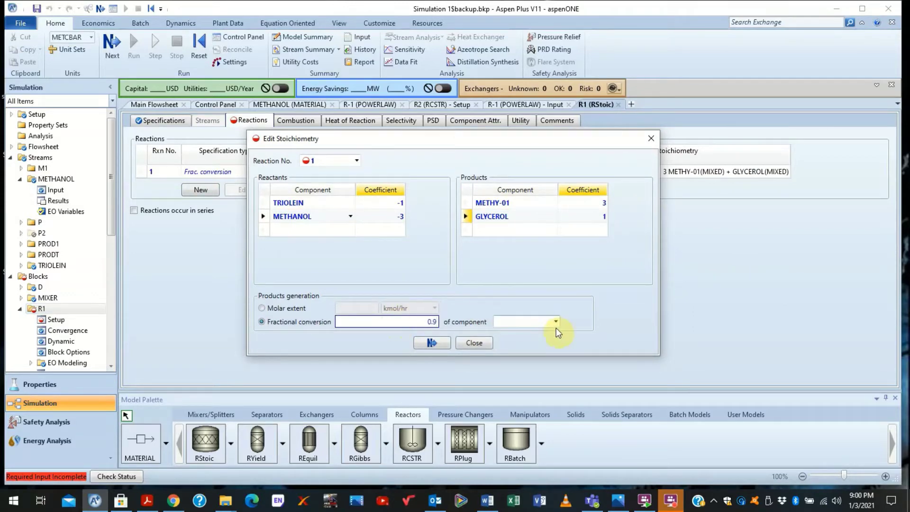
left_click(556, 322)
left_click(536, 334)
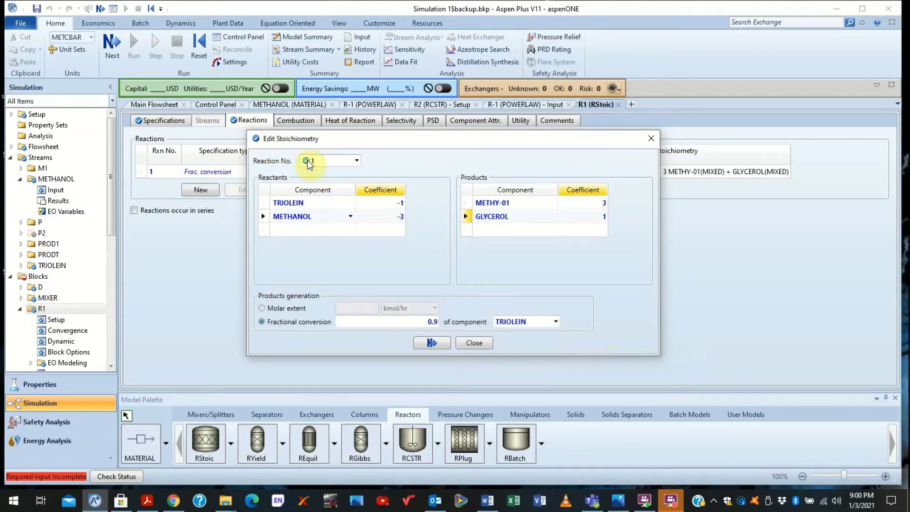
Bring the kinetics paper in Acrobat back to the front at page 8.
mouse_move(147, 500)
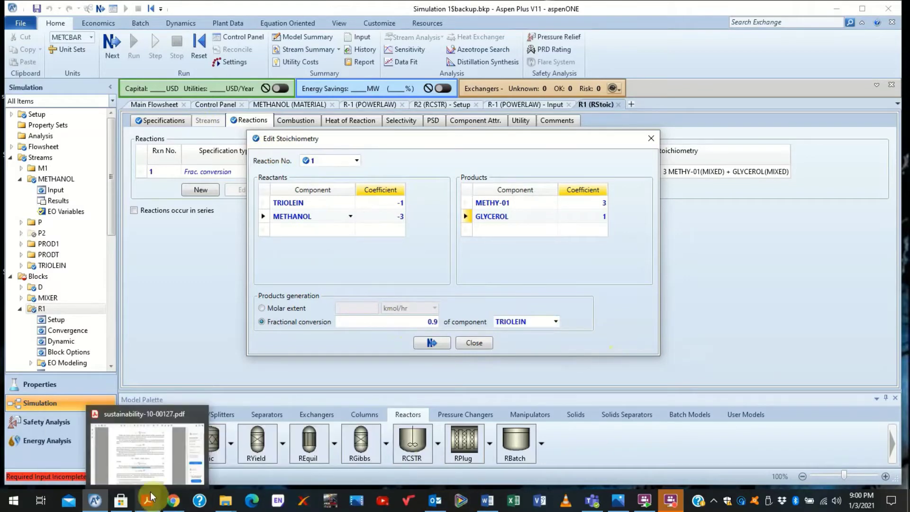
mouse_move(150, 475)
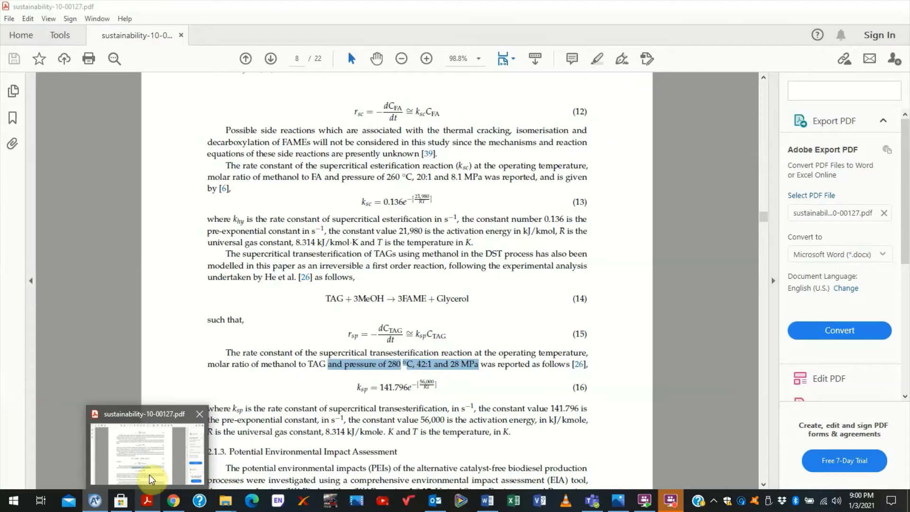
left_click(149, 475)
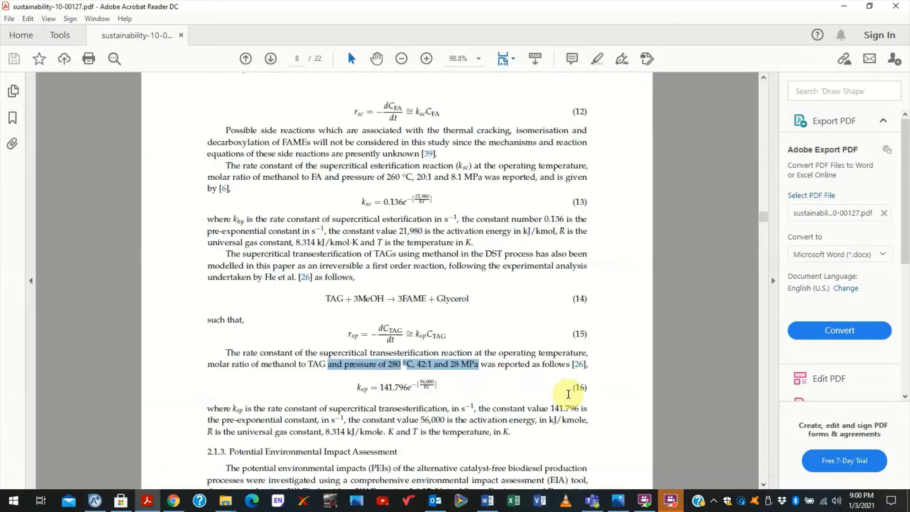
Close R1's stoichiometry editor, collapse R1 in the data tree, and view R2's Kinetics setup.
left_click(842, 9)
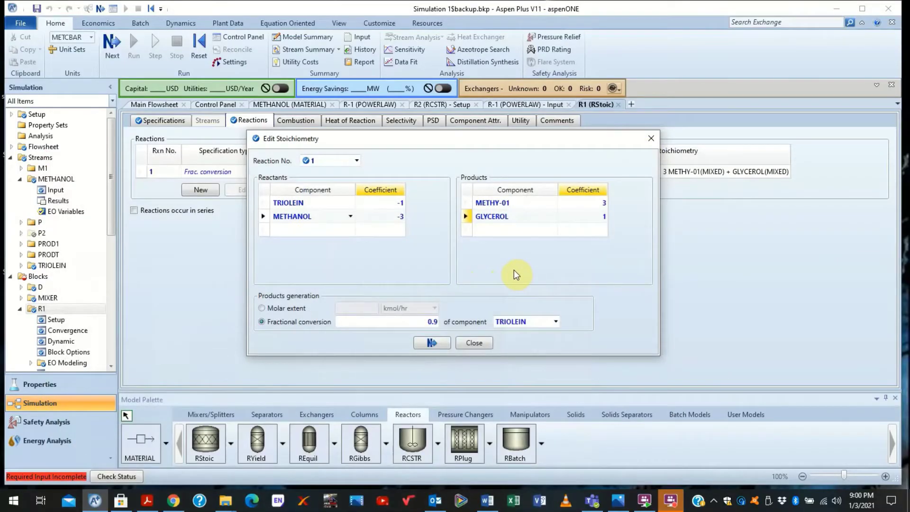
left_click(474, 343)
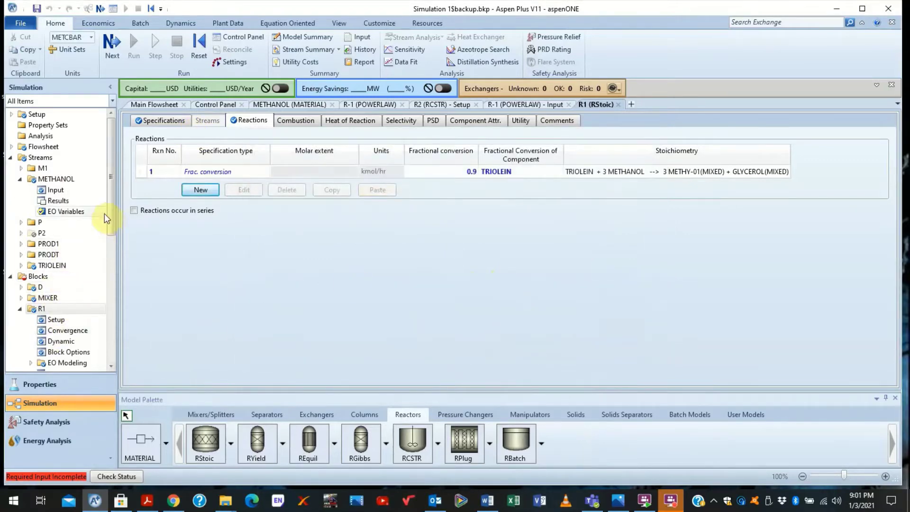
left_click_drag(112, 221, 122, 284)
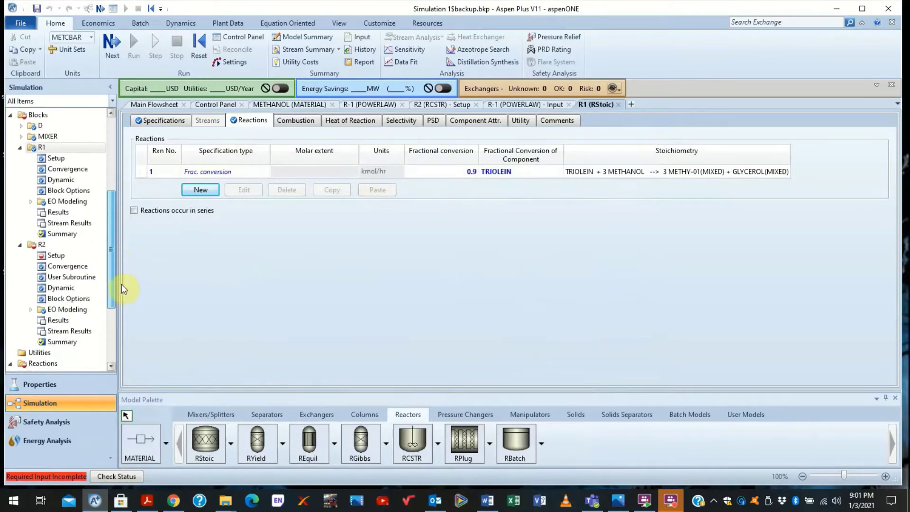
double_click(29, 148)
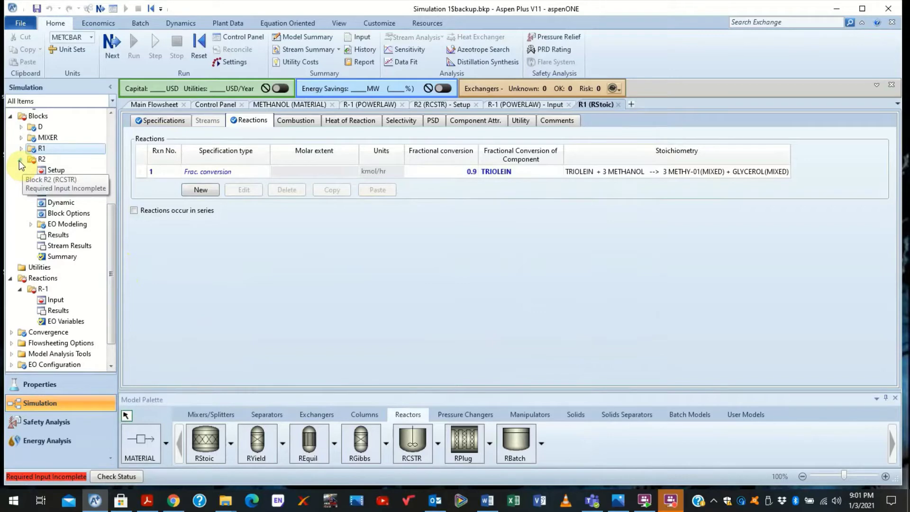
left_click(429, 101)
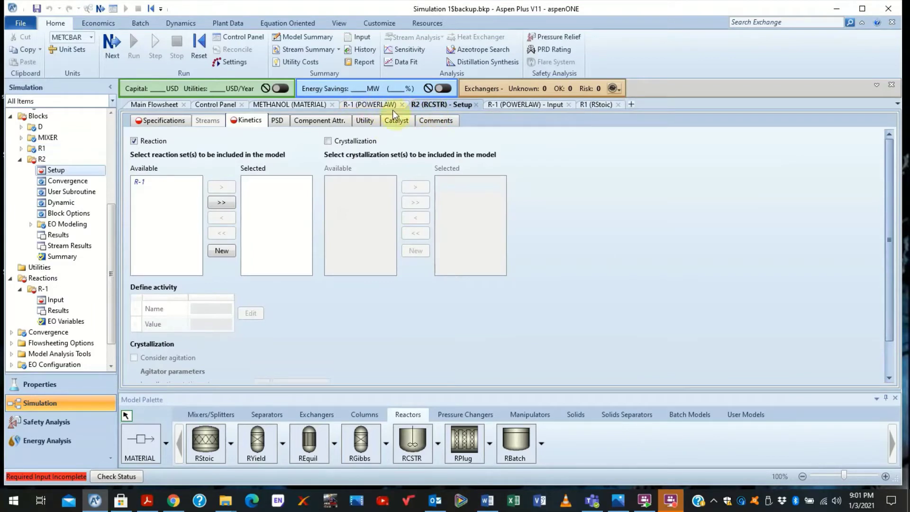
Open reactor R2 from the flowsheet and set pressure 28 MPa and temperature 280 C.
left_click(166, 108)
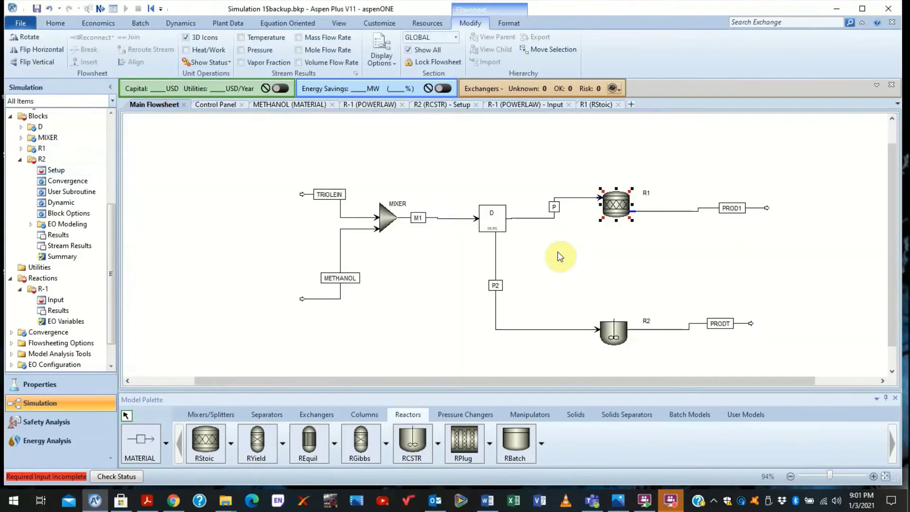
left_click(615, 336)
double_click(614, 338)
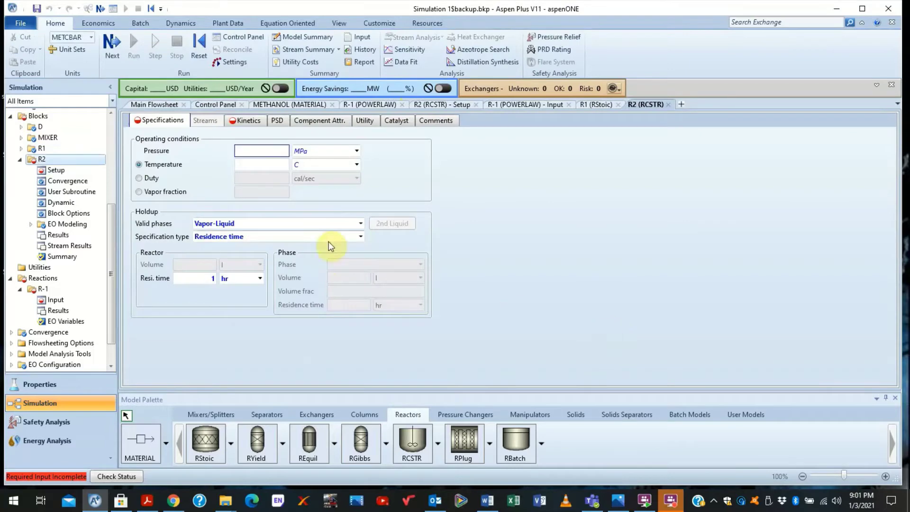
left_click(270, 151)
type("28")
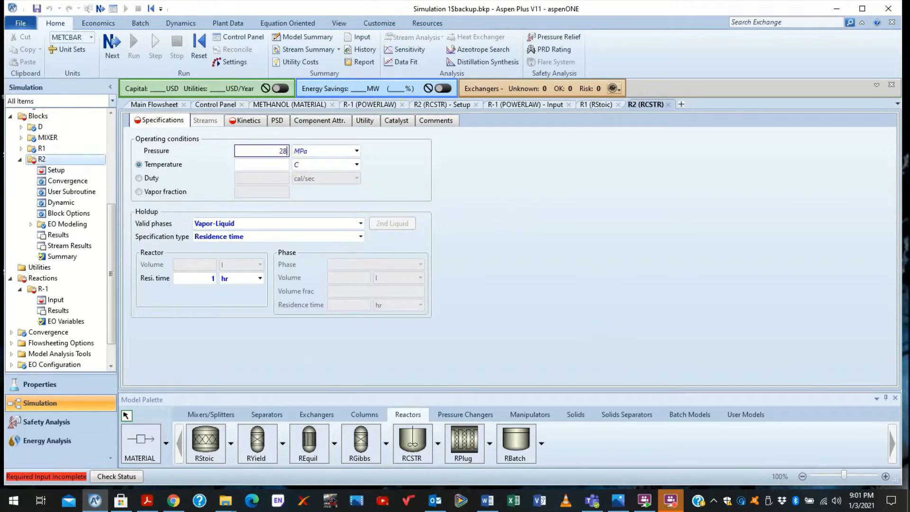
left_click(261, 165)
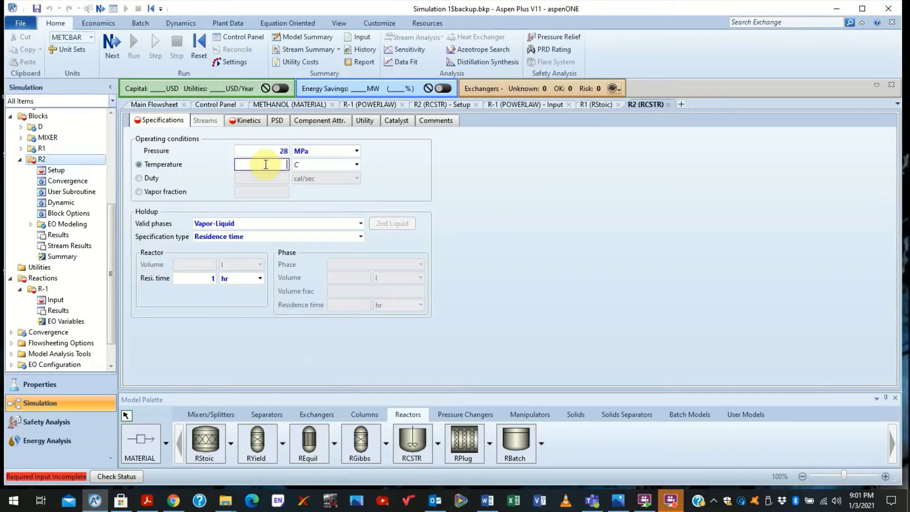
type("280")
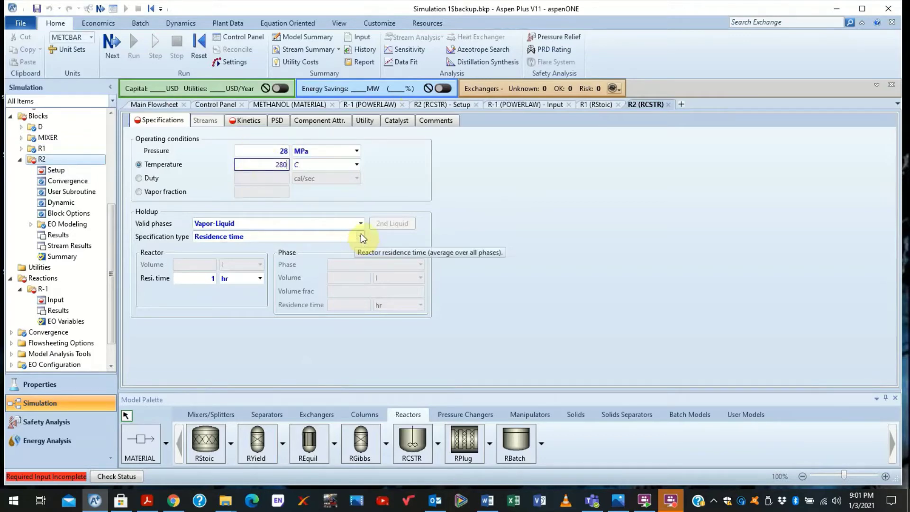
mouse_move(275, 254)
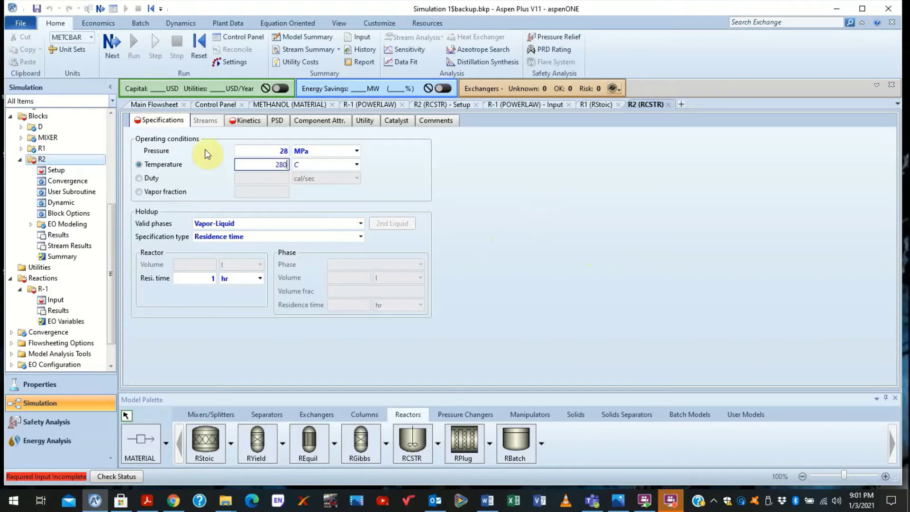
Assign reaction set R-1 to R2 and add a new kinetic reaction in R-1.
left_click(563, 208)
left_click(245, 124)
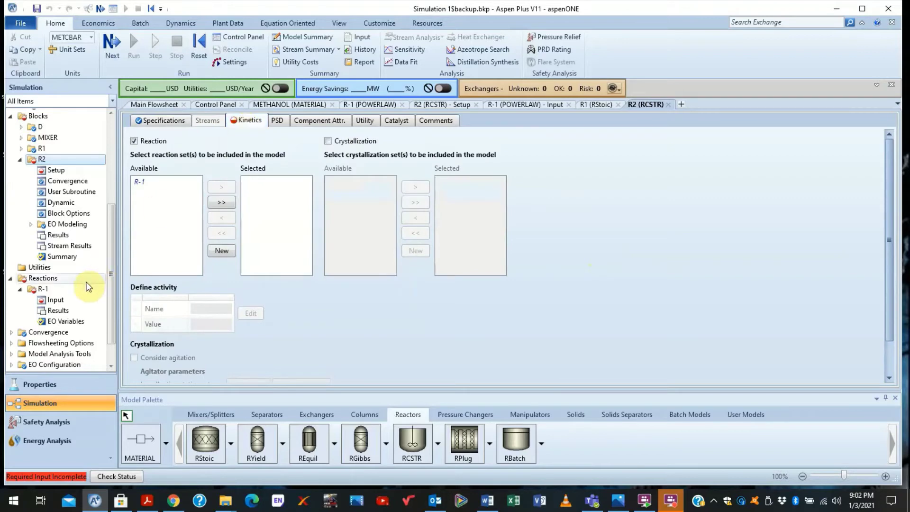
left_click(136, 184)
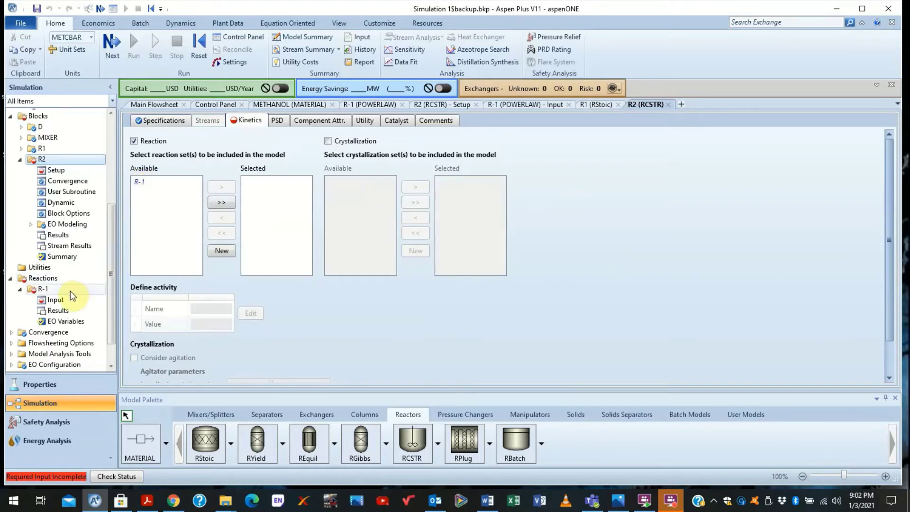
scroll(110, 278, "down", 1)
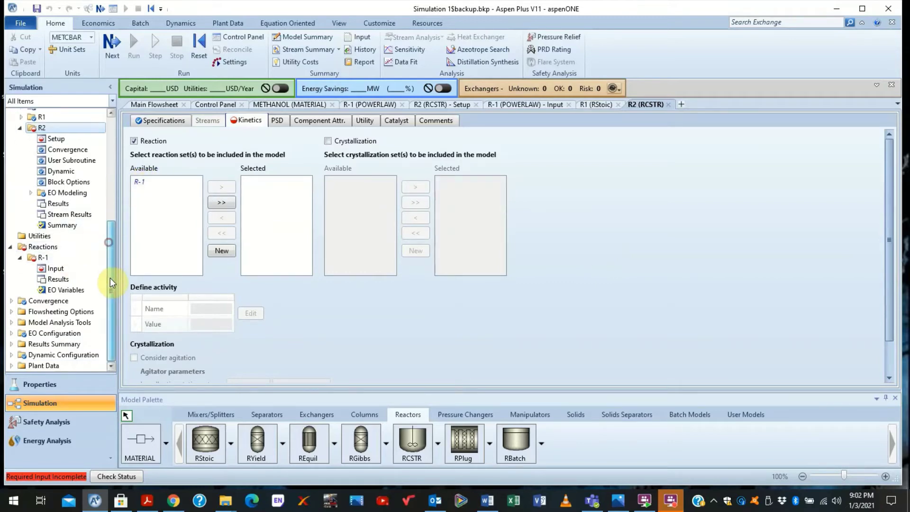
left_click(50, 261)
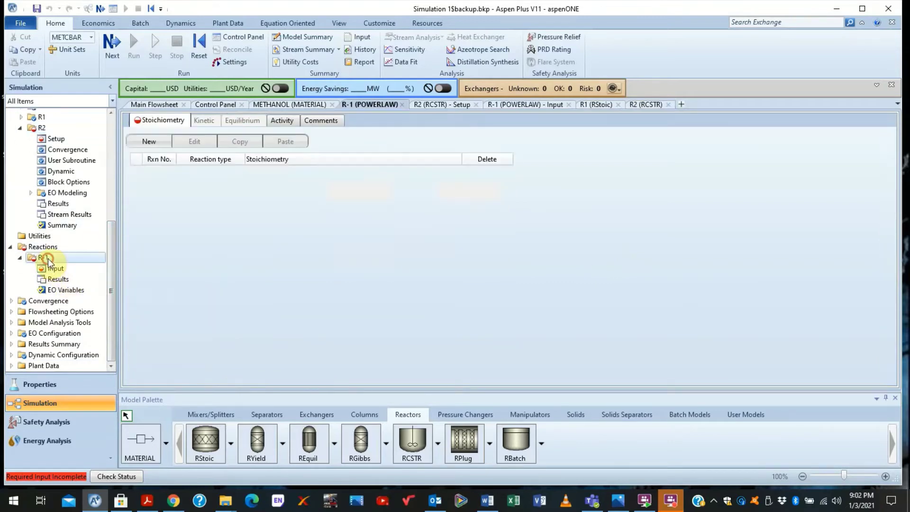
left_click(149, 142)
Choose reactants TRIOLEIN and METHANOL and products METHY-01 and GLYCEROL for the kinetic reaction.
left_click(342, 230)
left_click(343, 231)
left_click(319, 243)
left_click(342, 244)
left_click(332, 266)
left_click(512, 231)
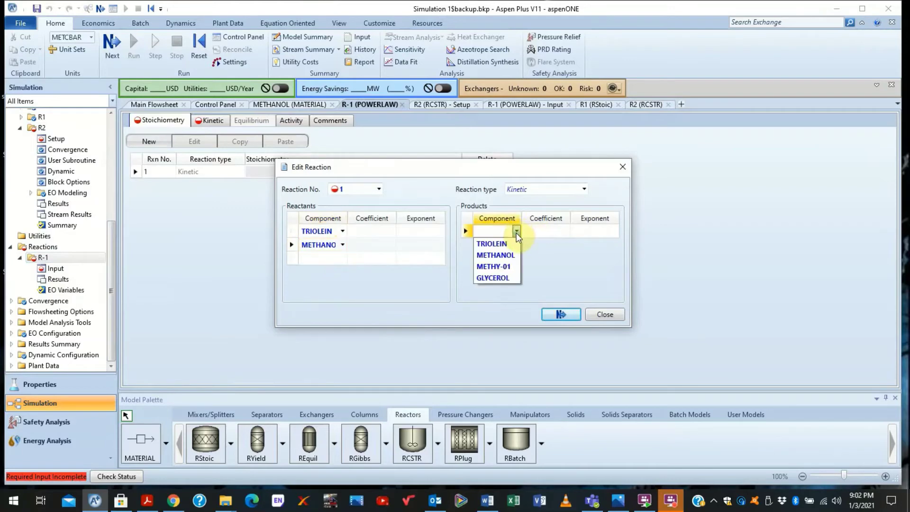
left_click(510, 244)
left_click(517, 231)
left_click(506, 265)
left_click(518, 245)
left_click(500, 291)
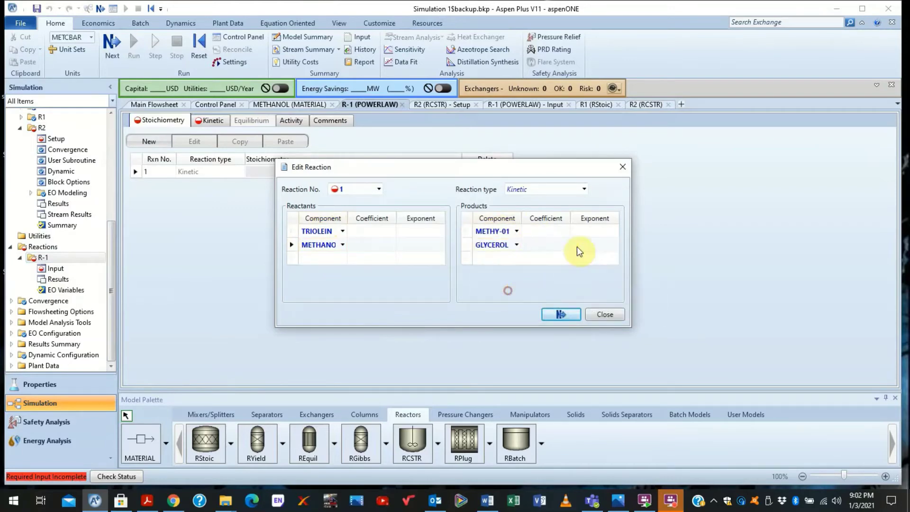
Enter coefficients TRIOLEIN -1, METHANOL -3 and METHY-01 3, then move to GLYCEROL's coefficient.
left_click(378, 232)
type("-1")
left_click(377, 246)
type("3")
left_click(551, 231)
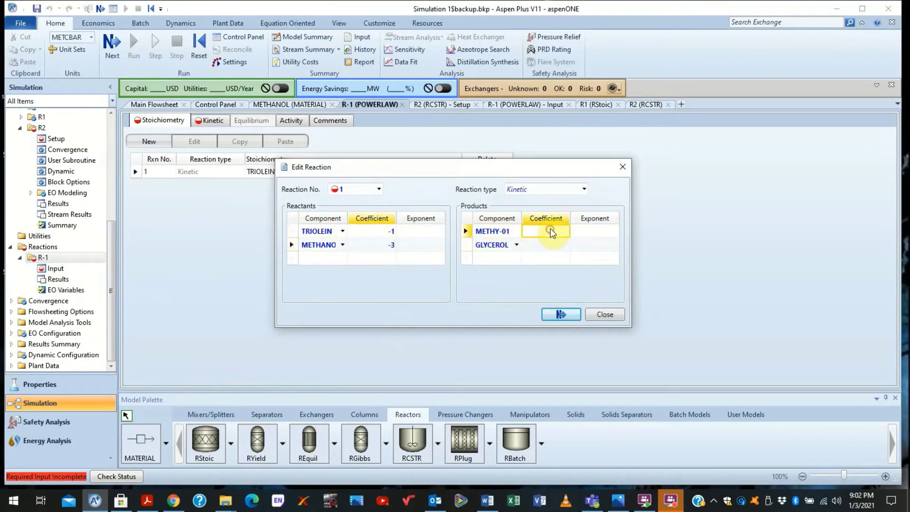
type("3")
left_click(545, 245)
Enter GLYCEROL's coefficient 1 and switch to the reference paper in Acrobat.
type("1")
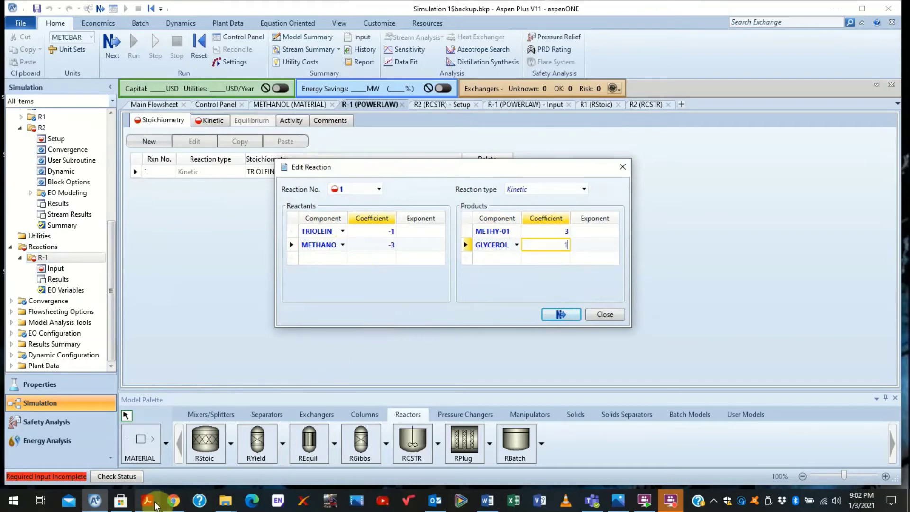
left_click(147, 500)
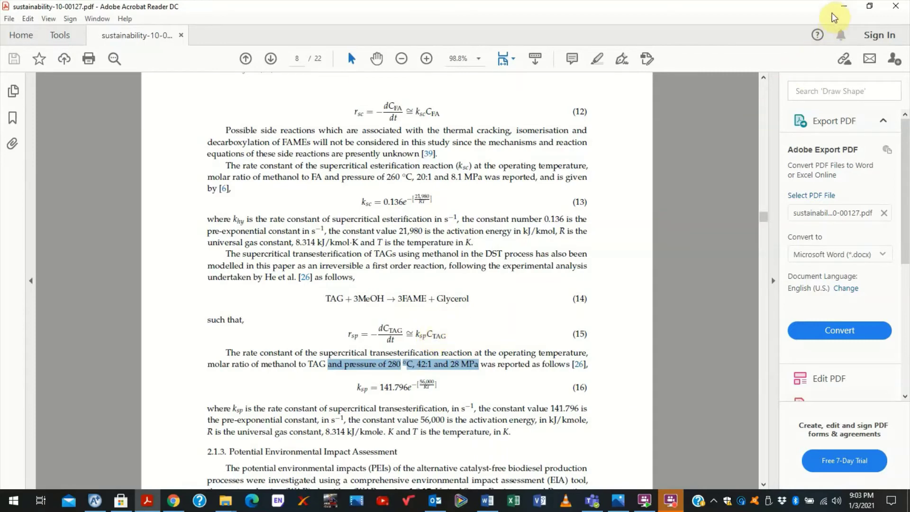
Set exponents TRIOLEIN 1 and METHANOL, METHY-01, GLYCEROL 0, then close the reaction editor.
left_click(844, 6)
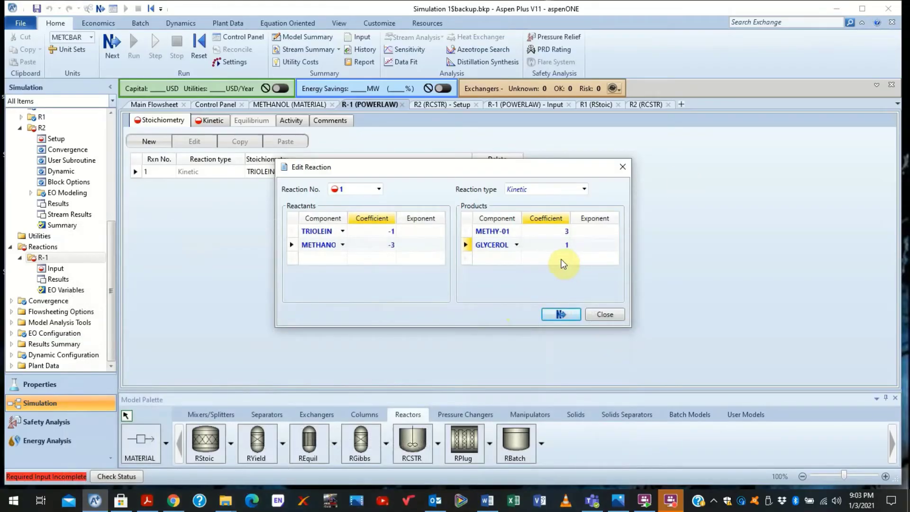
left_click(417, 231)
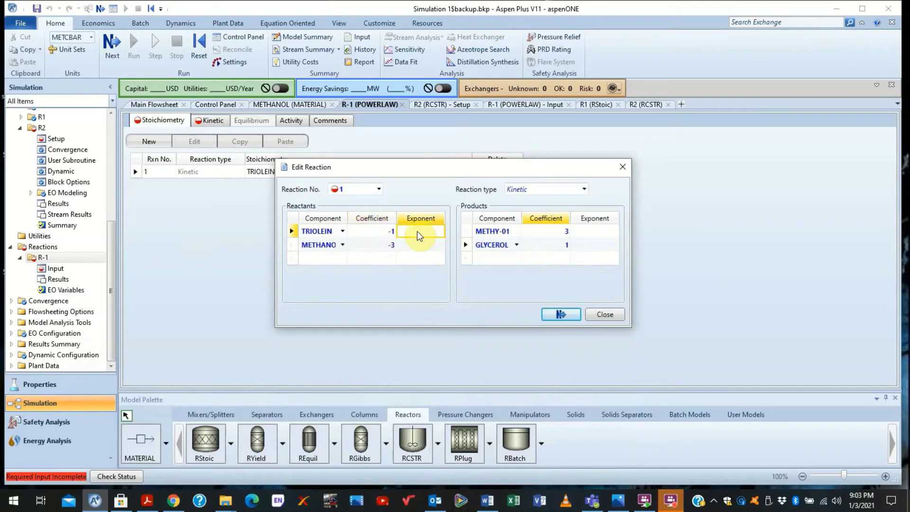
type("1")
left_click(425, 247)
type("0")
left_click(595, 244)
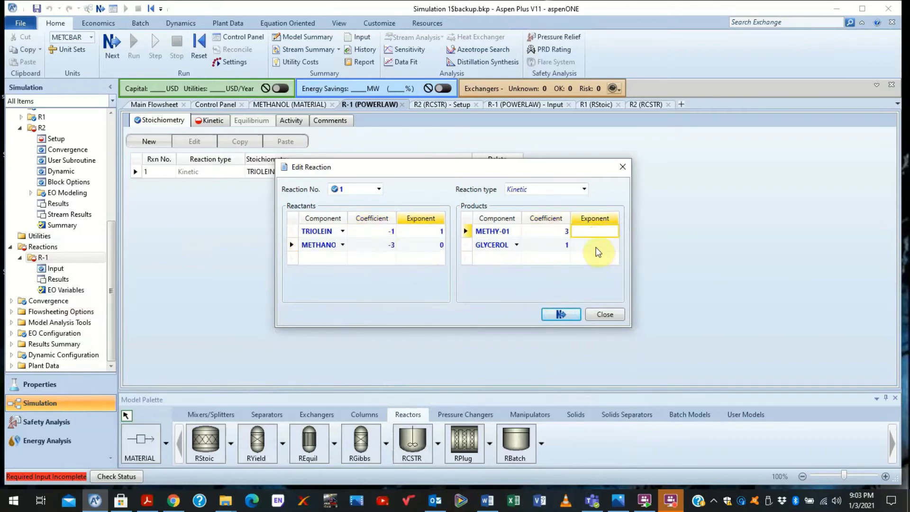
type("0")
left_click(597, 232)
type("0")
left_click(603, 315)
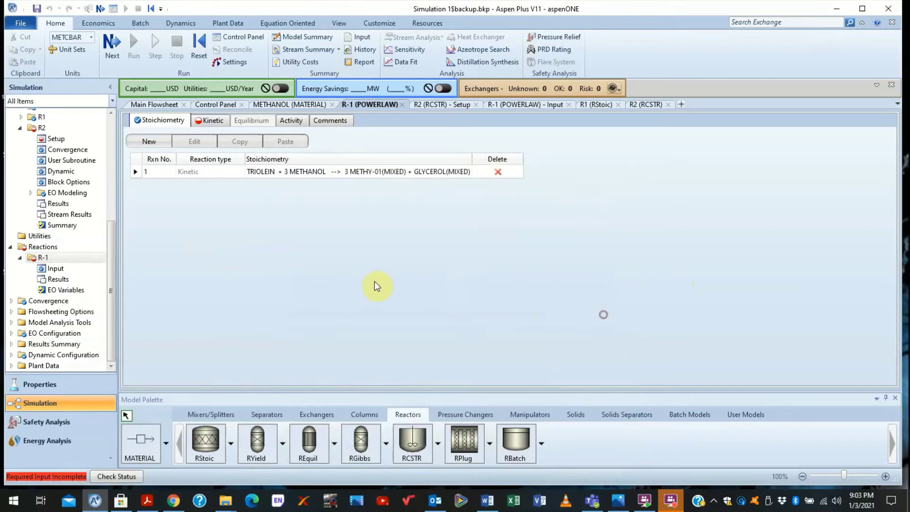
Display R-1's power-law kinetic inputs: liquid reacting phase, with k, E and To still empty.
left_click(205, 120)
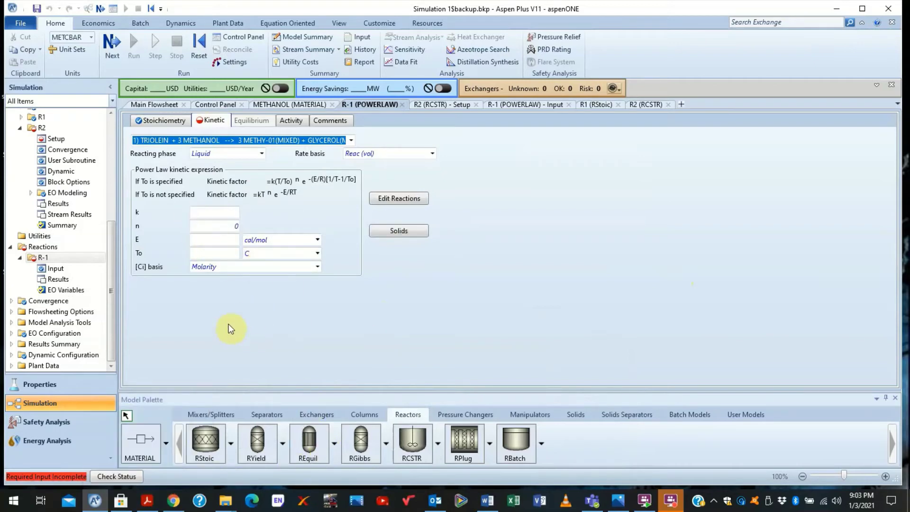
Return to the paper and select the pre-exponential constant 141.796 in equation 16.
mouse_move(147, 500)
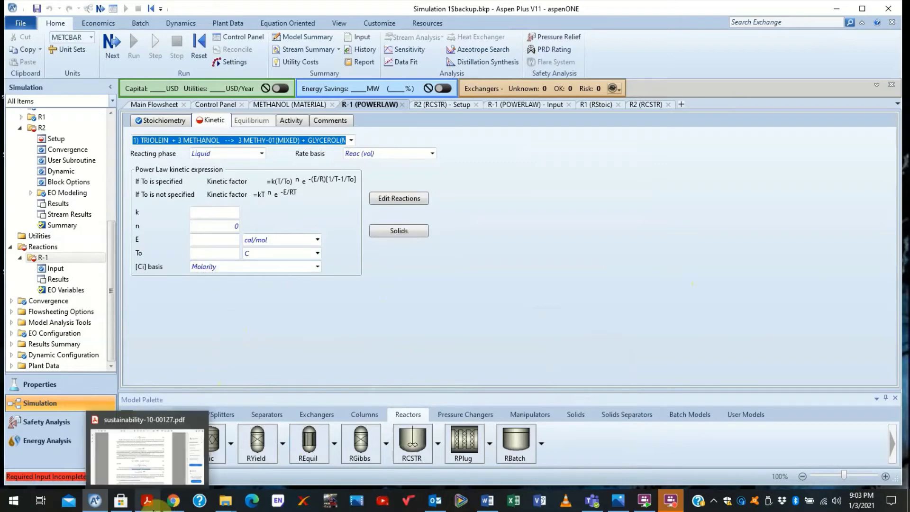
left_click(147, 463)
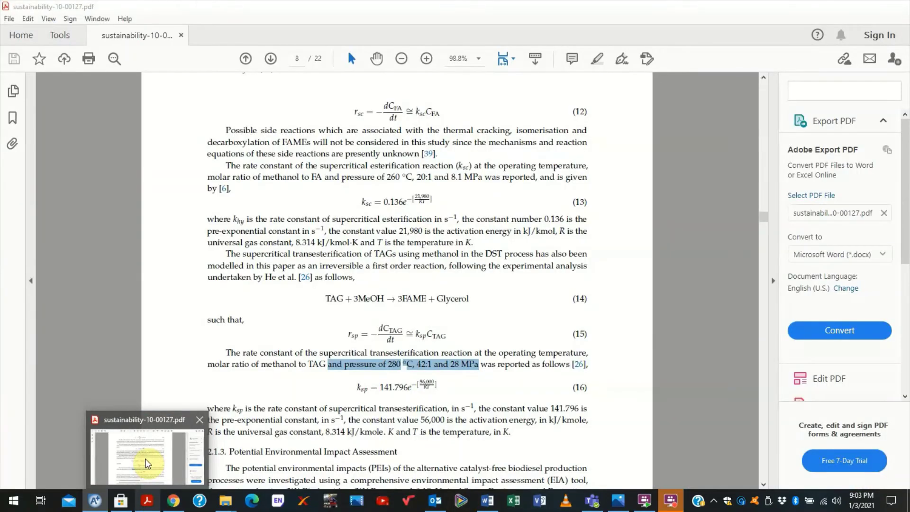
scroll(389, 394, "down", 2)
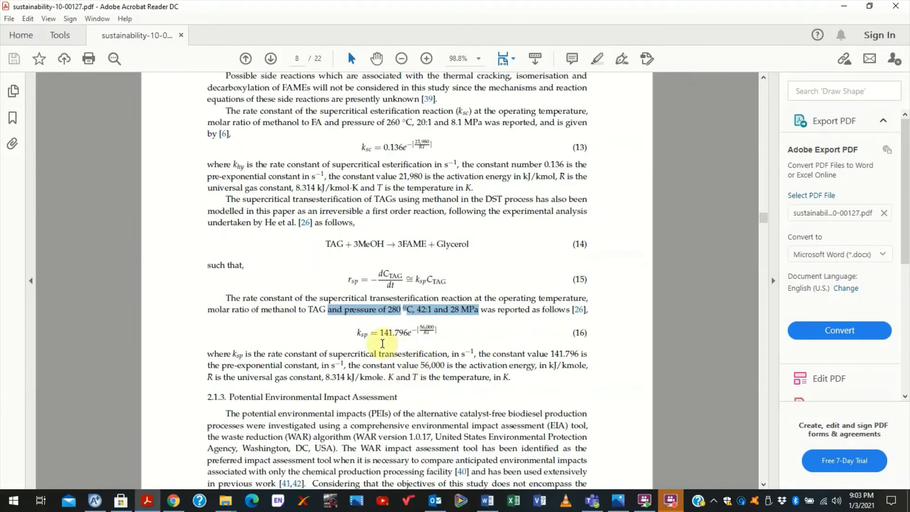
left_click_drag(380, 333, 409, 333)
key("ctrl+c")
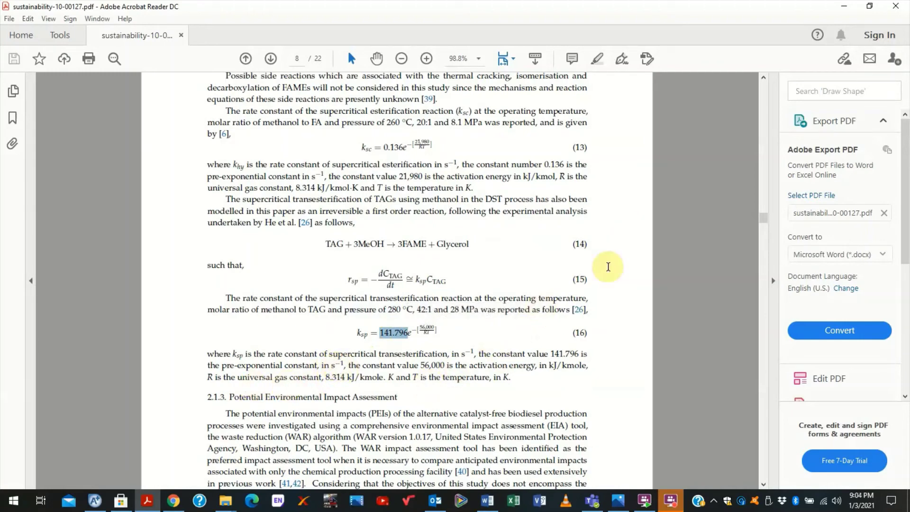
Paste 141.796 as the R-1 rate constant k and check it against the paper.
left_click(834, 10)
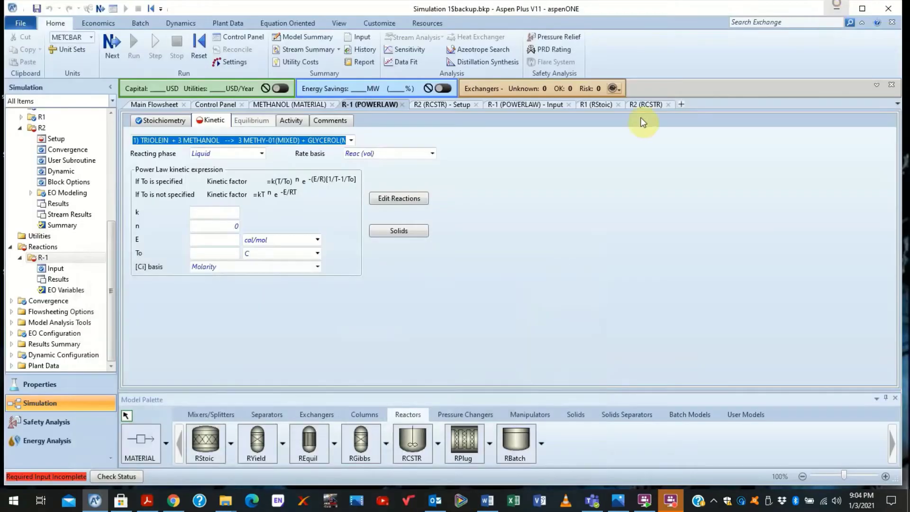
left_click(205, 211)
key("ctrl+v")
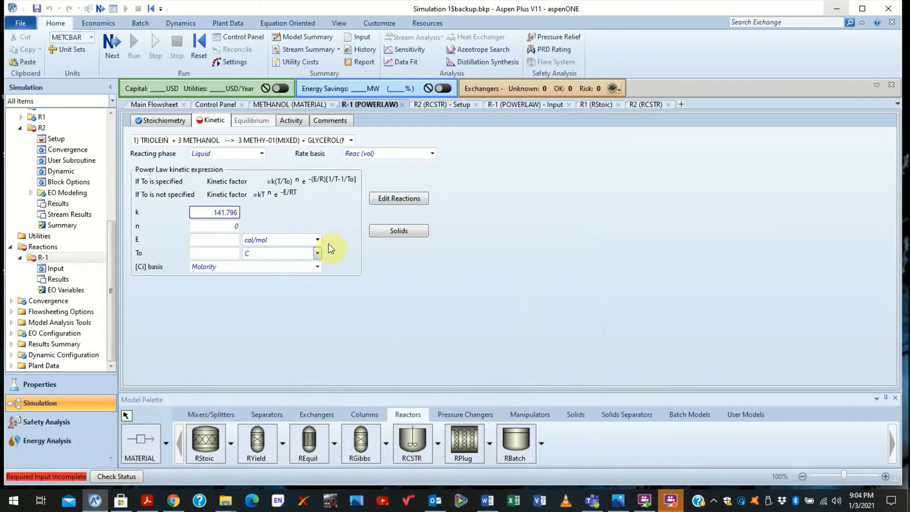
left_click(147, 501)
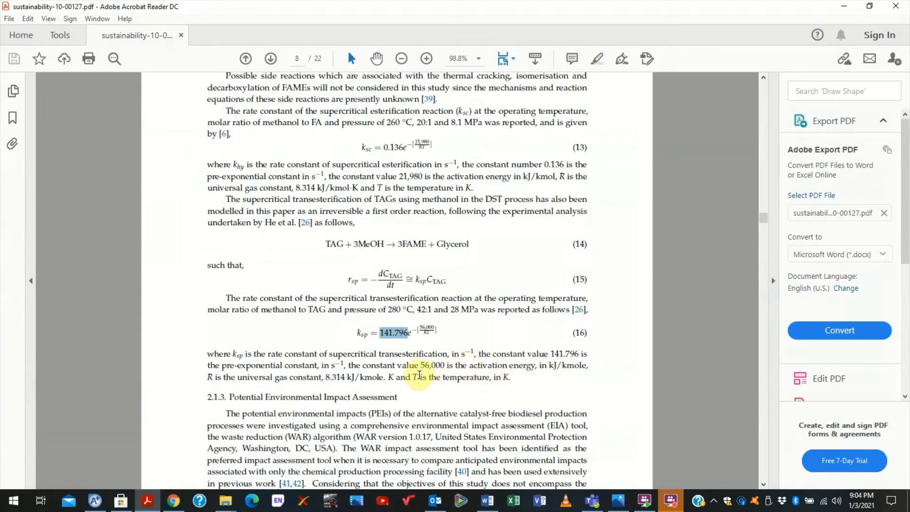
left_click(844, 6)
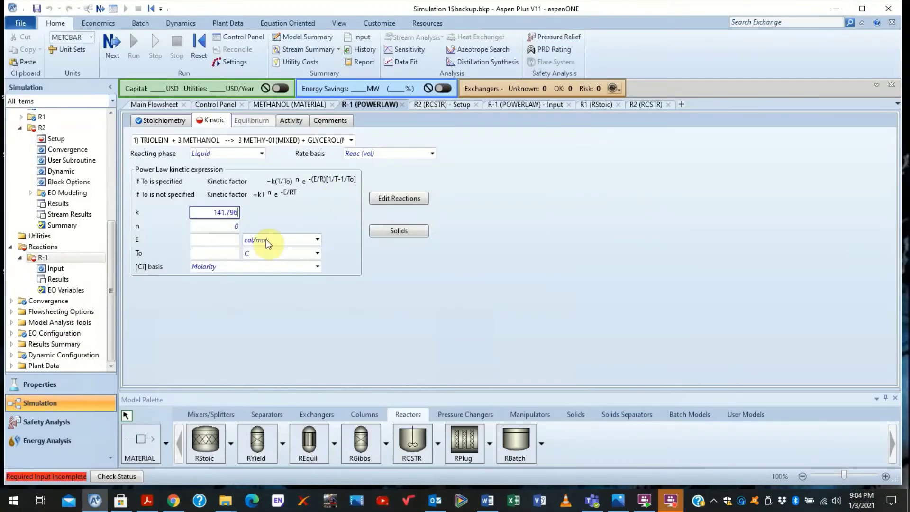
Set the activation energy E to 56000 kJ/kmol.
left_click(317, 239)
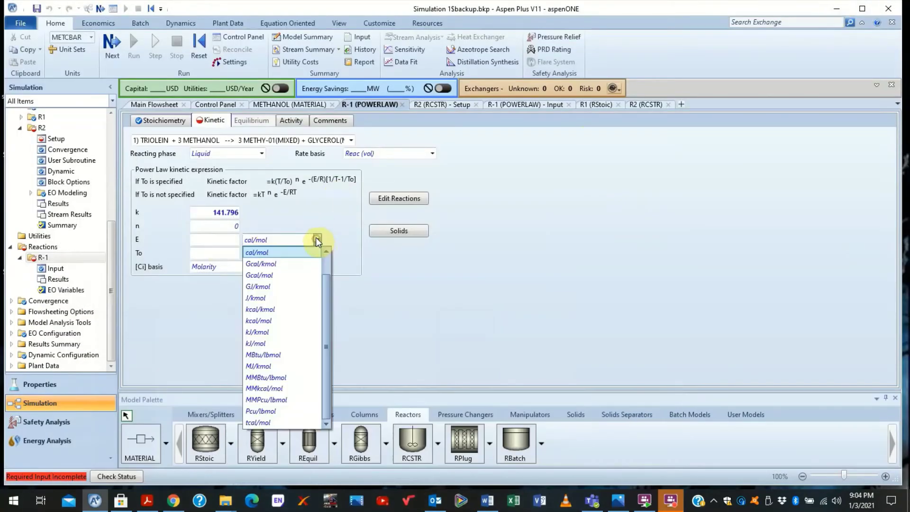
left_click(264, 333)
left_click(210, 240)
type("56000")
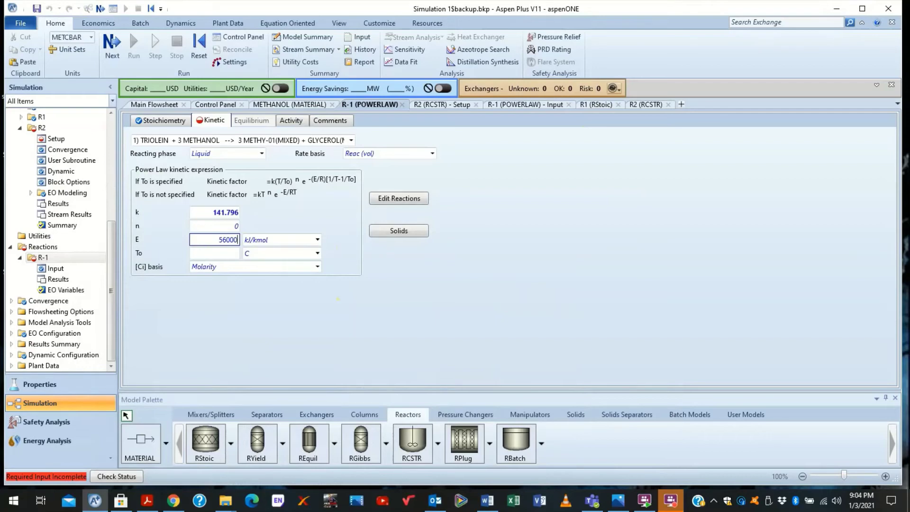
key("Return")
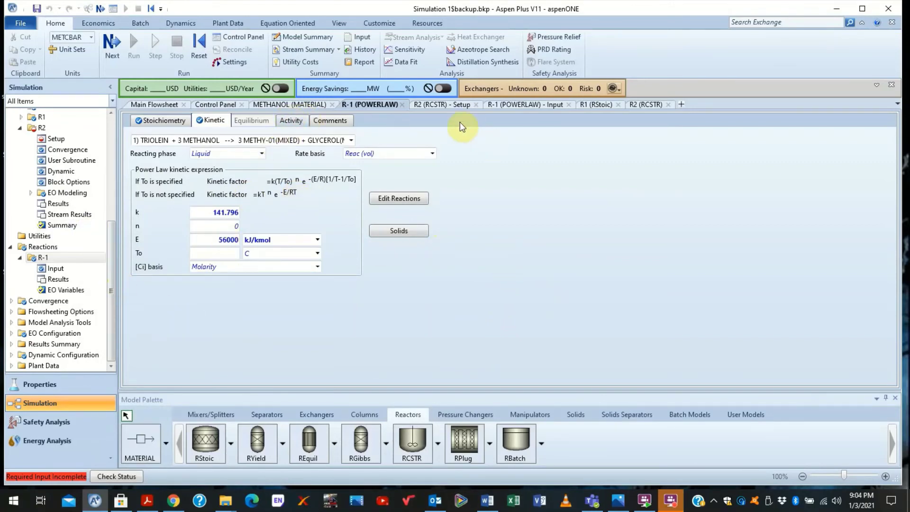
Add reaction set R-1 to the selected kinetics of RCSTR R2.
left_click(441, 104)
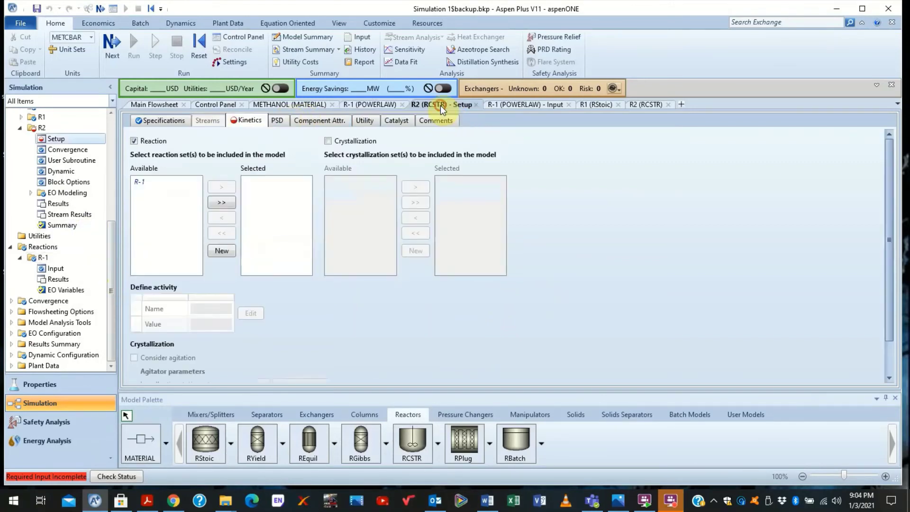
left_click(140, 181)
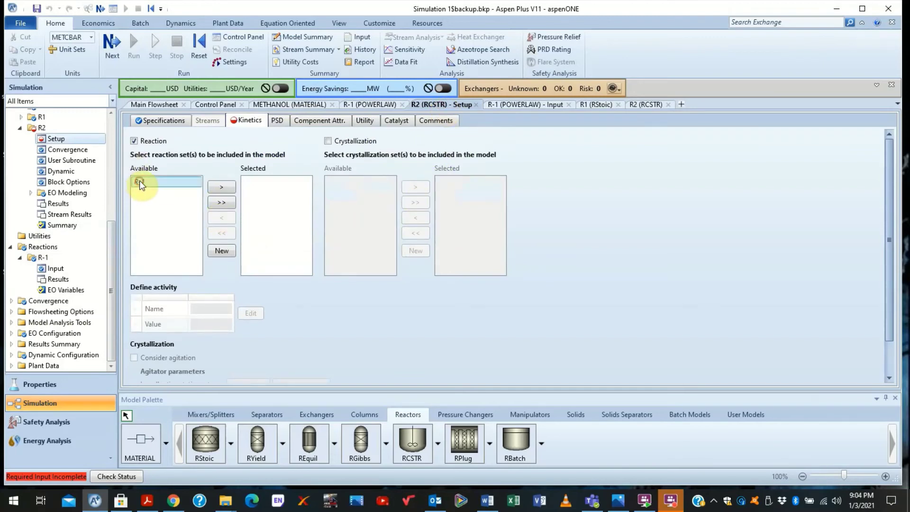
left_click(221, 186)
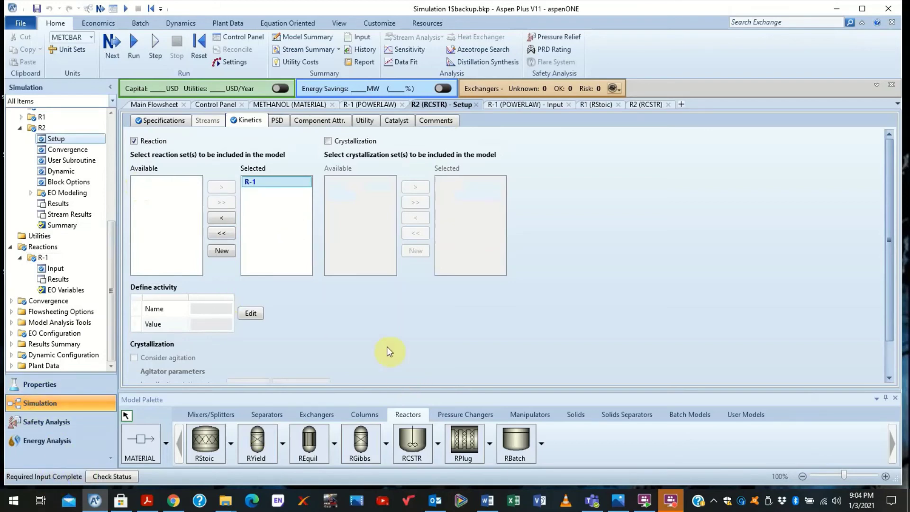
Reinitialize the simulation, purge old results, and run it.
left_click(199, 48)
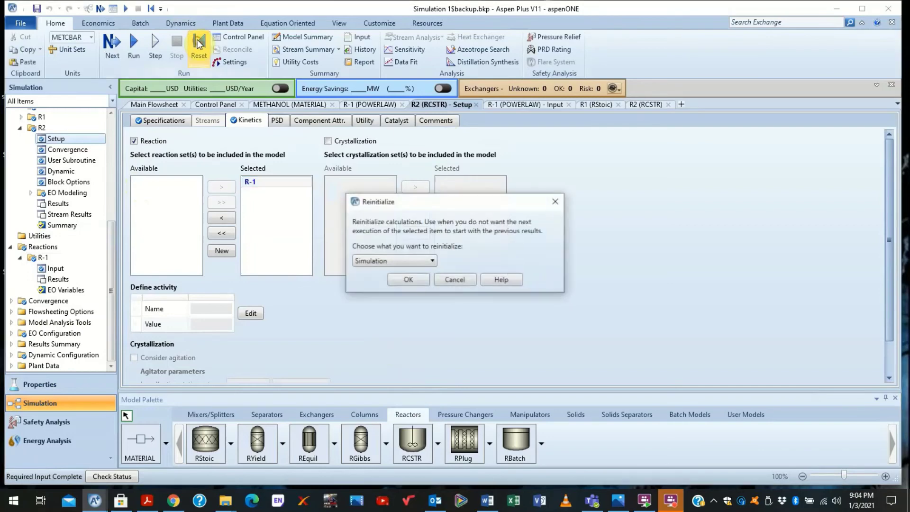
left_click(414, 280)
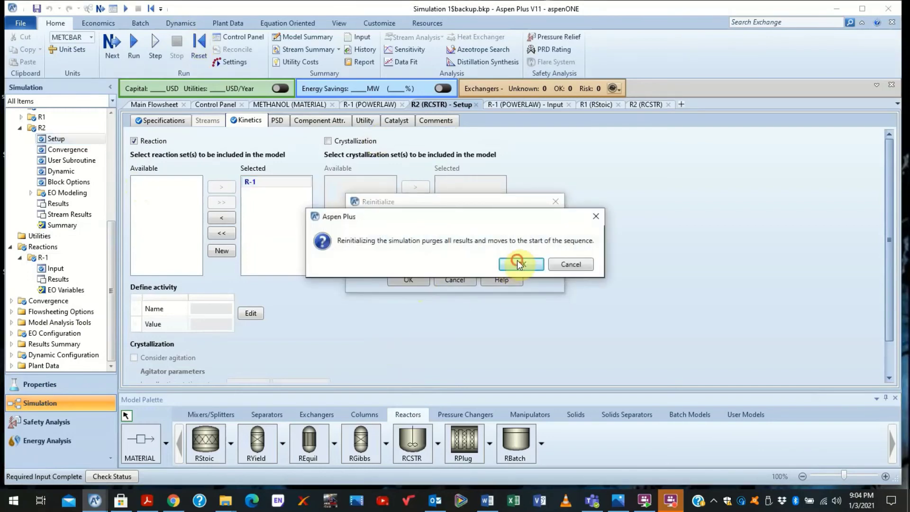
left_click(518, 262)
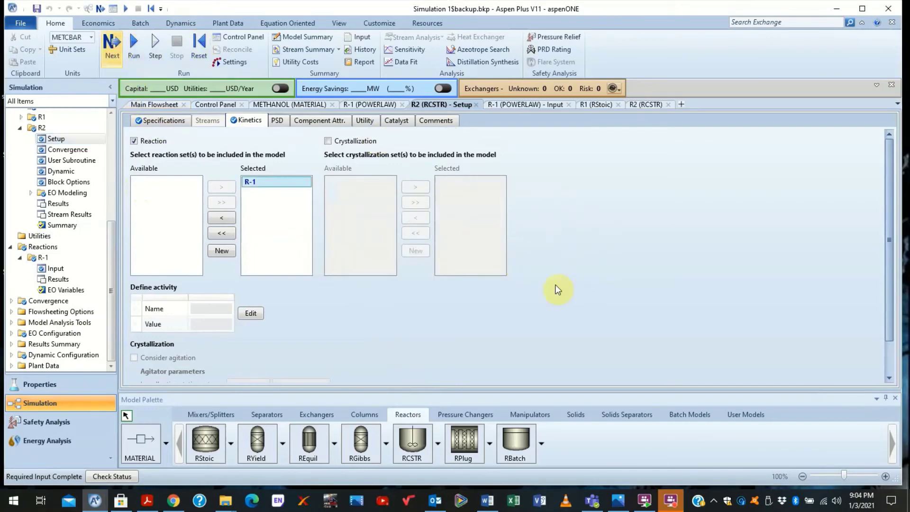
key("F4")
left_click(521, 272)
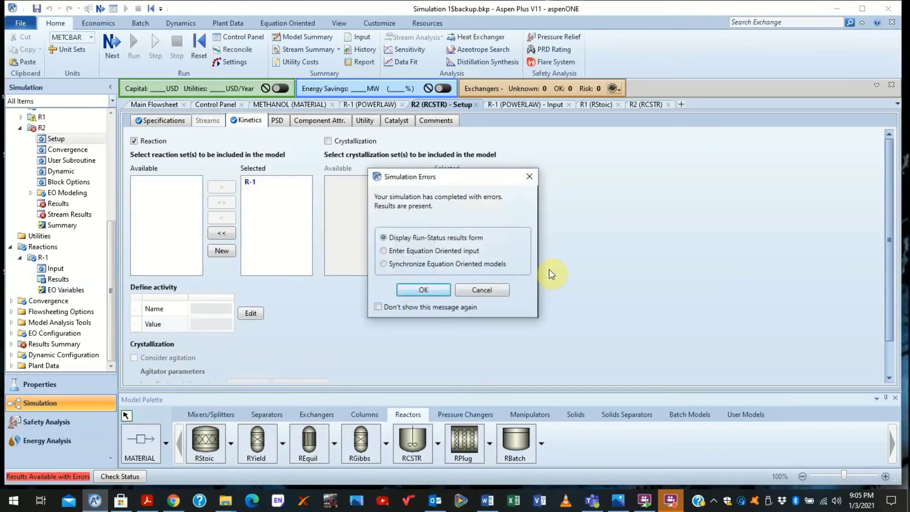
Dismiss the errors, close Run Status, and review R1's METHANOL zero-flow warning in the run messages.
left_click(423, 291)
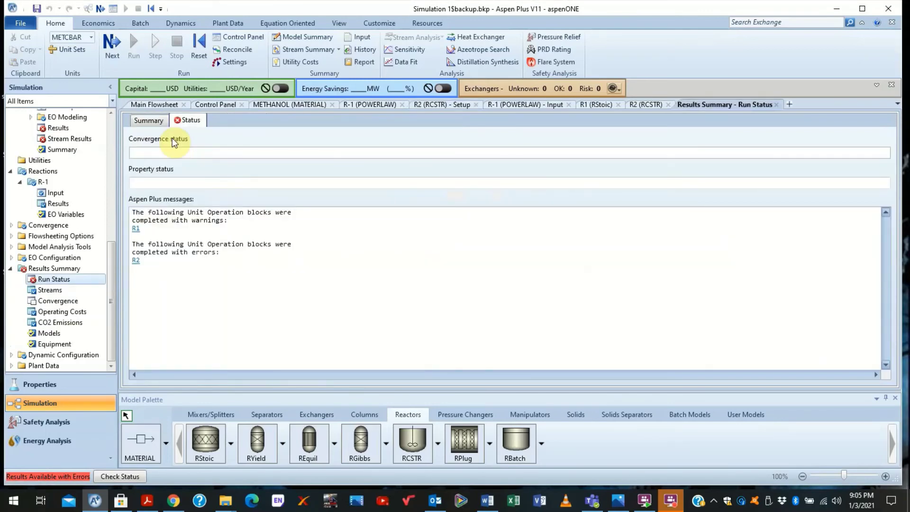
left_click(155, 105)
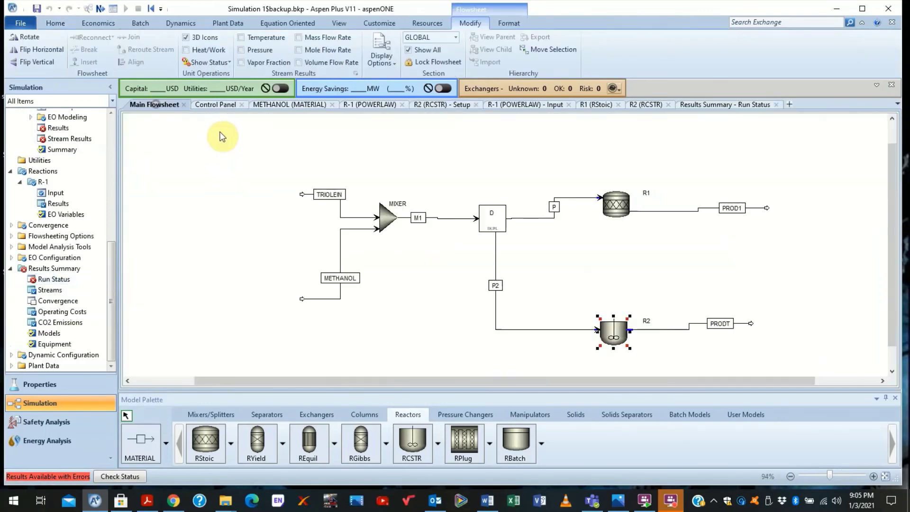
left_click(776, 105)
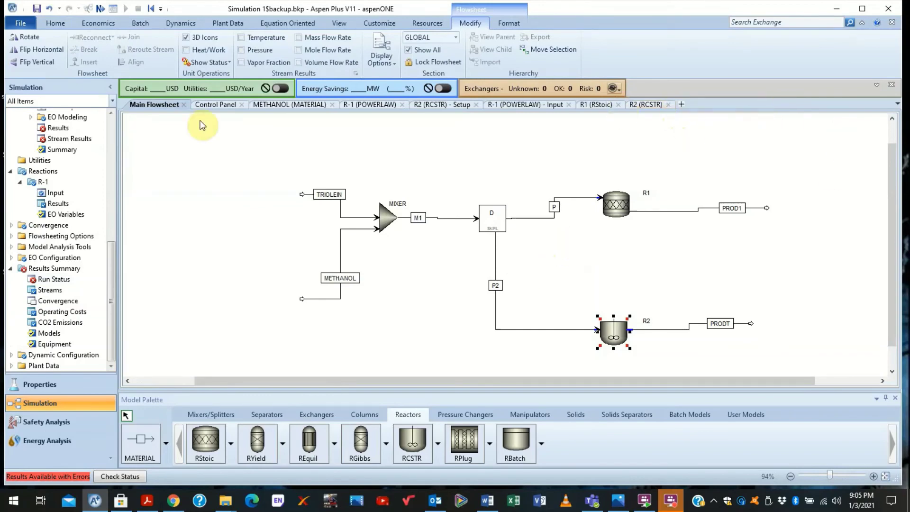
left_click(224, 104)
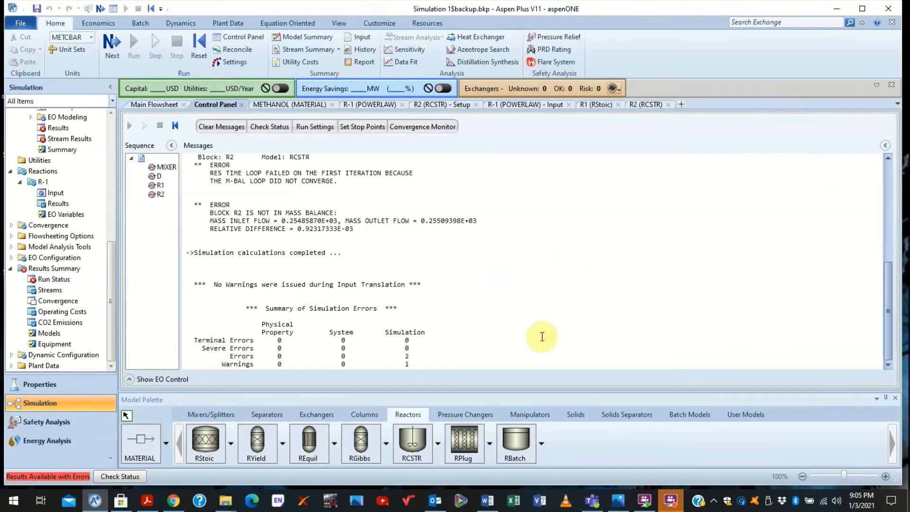
scroll(539, 334, "up", 1)
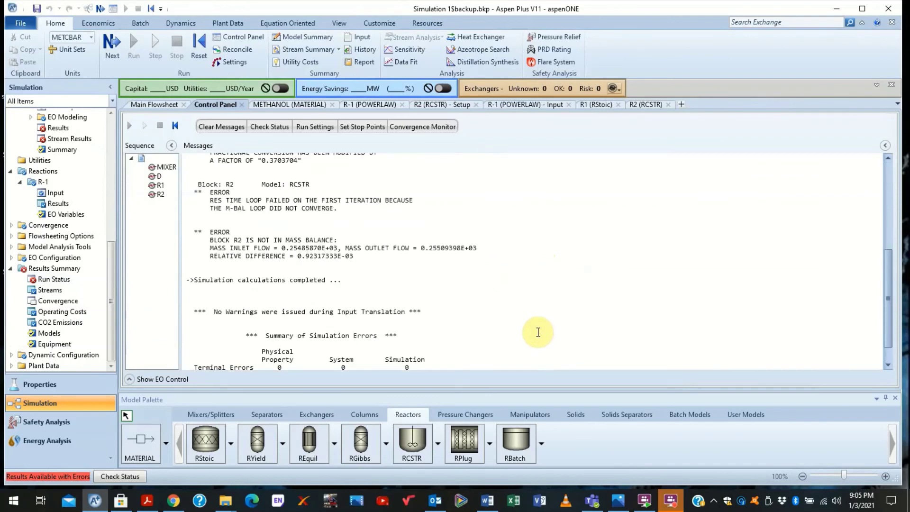
scroll(538, 332, "up", 1)
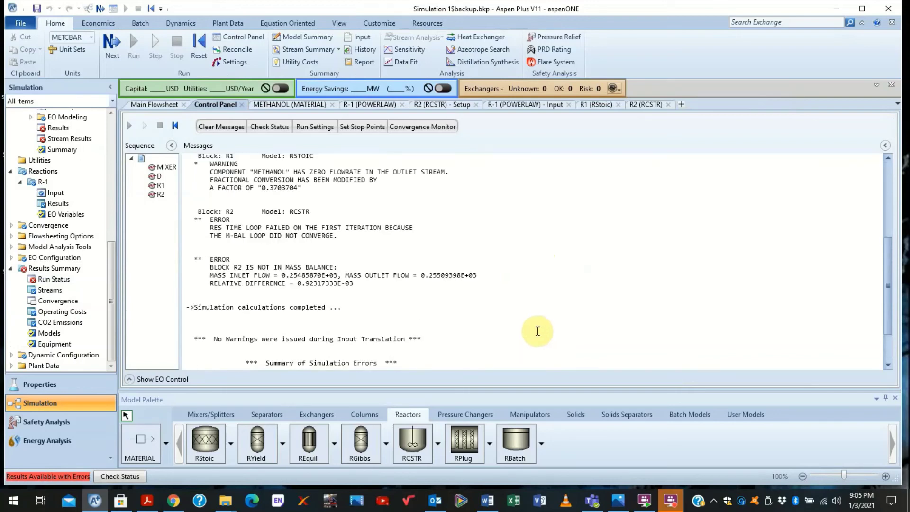
scroll(340, 299, "up", 1)
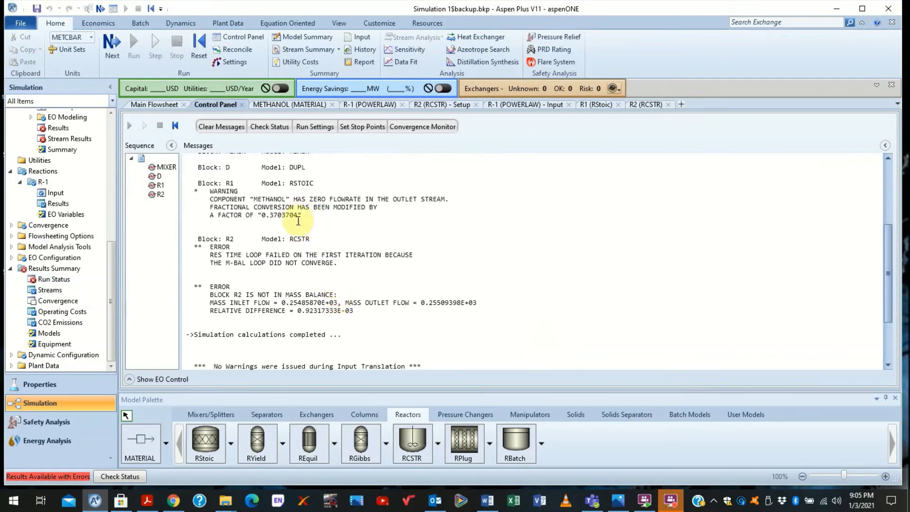
left_click_drag(298, 216, 253, 199)
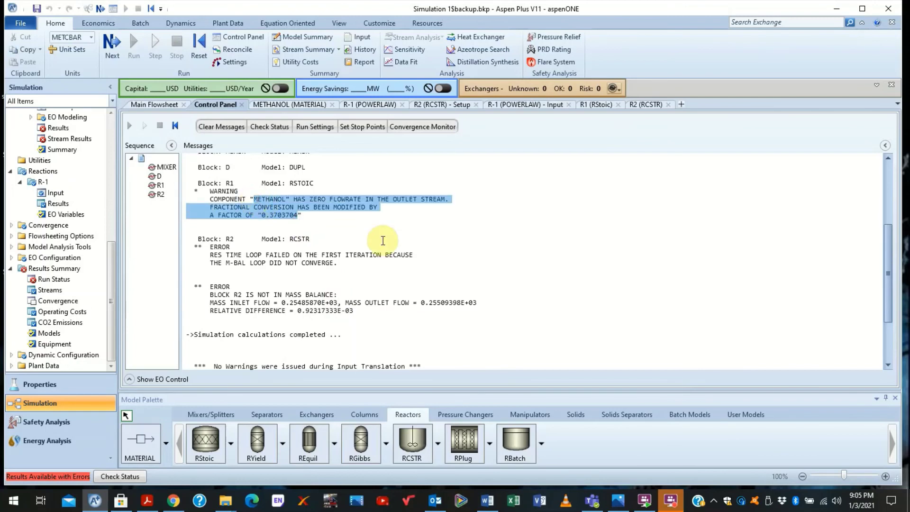
left_click(156, 105)
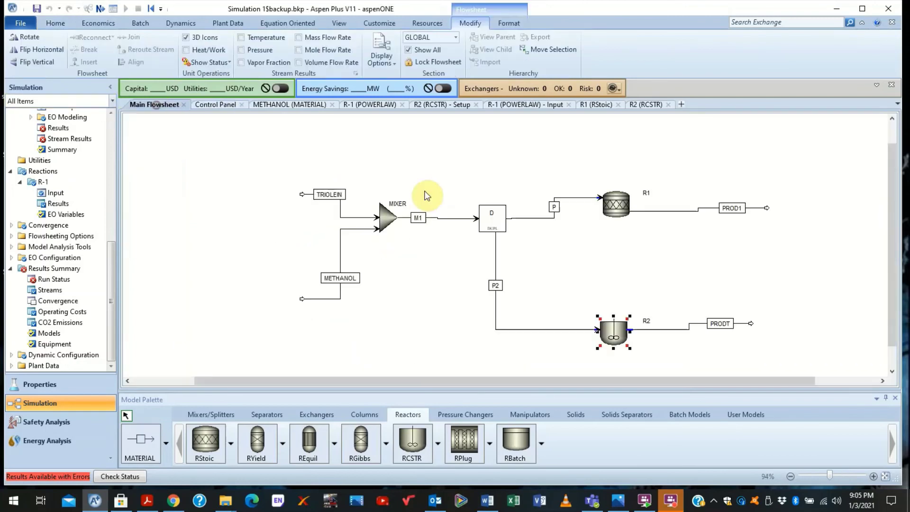
Change the METHANOL stream's total flow rate from 1000 to 42000 kmol/hr.
left_click(340, 263)
double_click(341, 264)
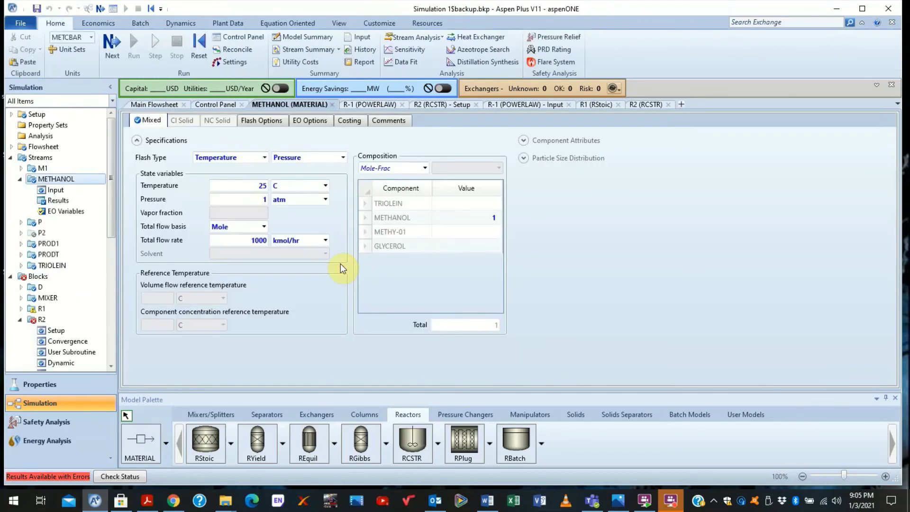
left_click(256, 242)
left_click(256, 241)
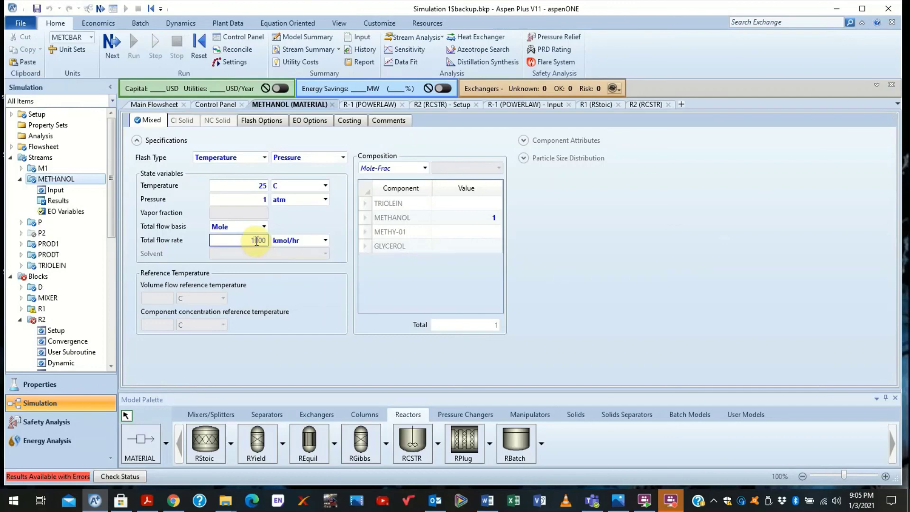
key("BackSpace")
type("42")
left_click(625, 245)
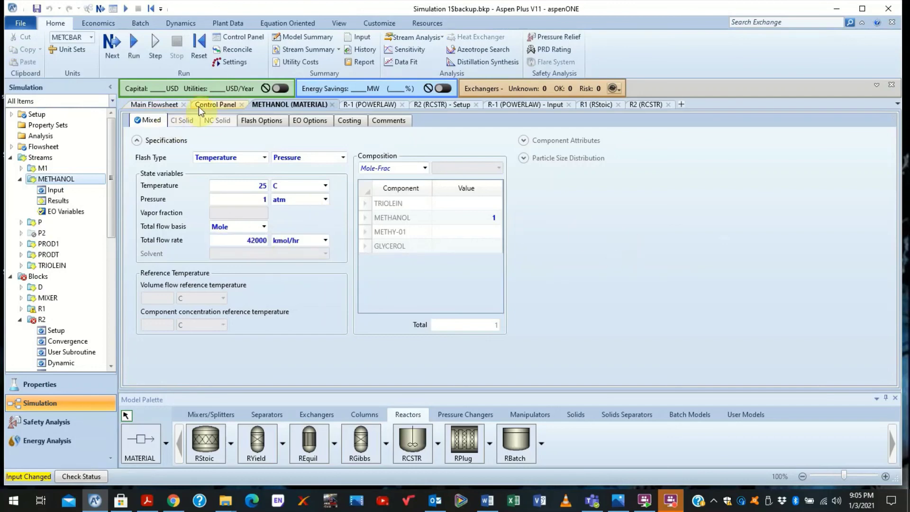
Reinitialize the simulation, purge old results, and rerun it.
left_click(199, 46)
left_click(428, 280)
left_click(529, 268)
left_click(108, 51)
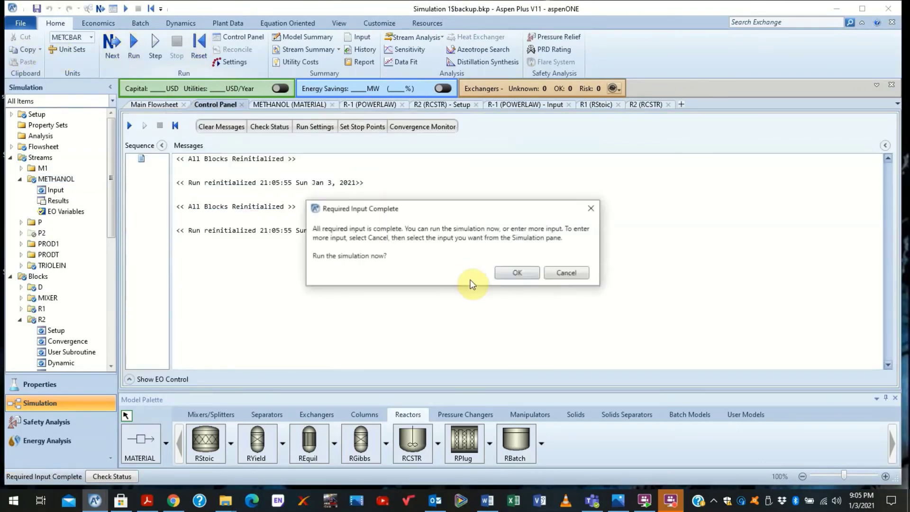
left_click(510, 273)
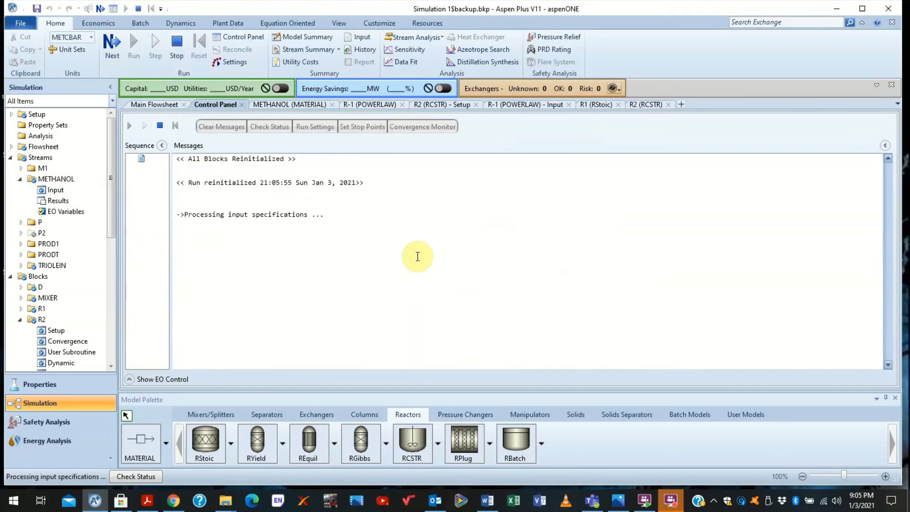